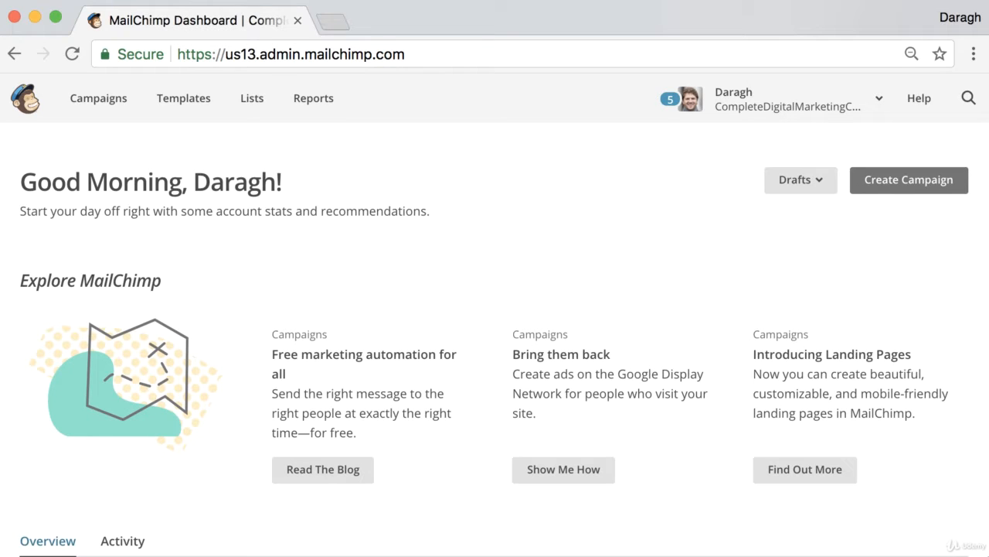
# Create a regular email campaign named "How to Capture Emails Without a Website" and proceed with the entire list as recipients.
pyautogui.click(902, 186)
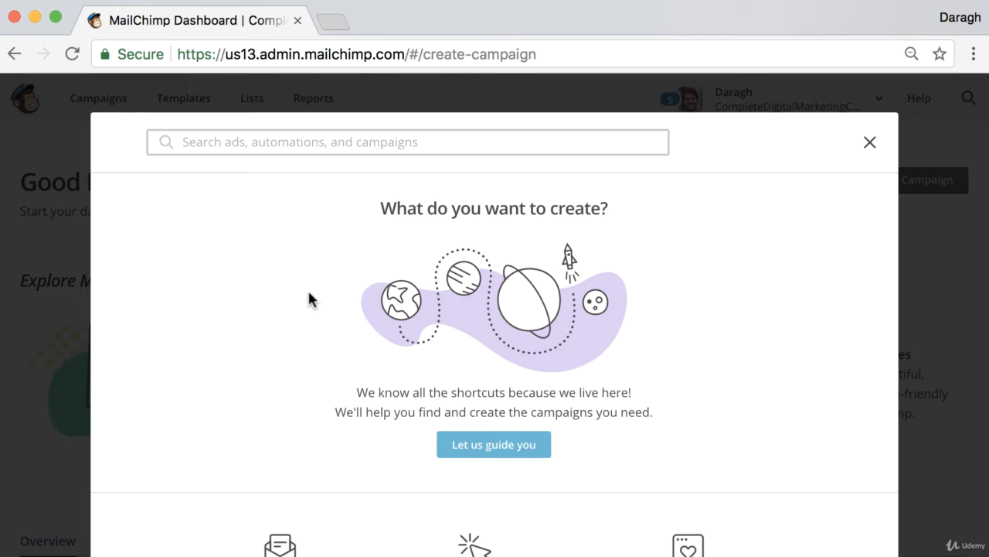
pyautogui.scroll(-2, 307, 300)
pyautogui.click(277, 498)
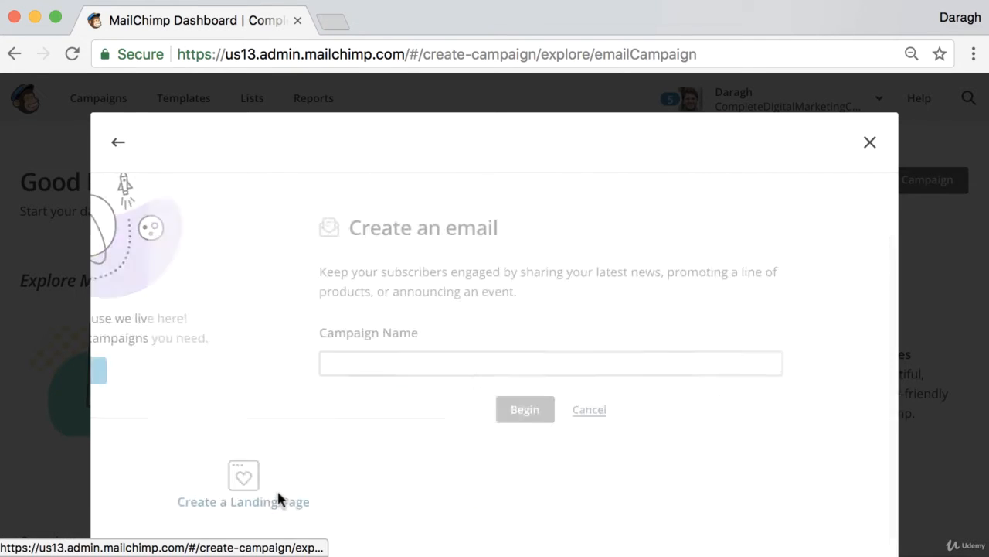
pyautogui.click(317, 431)
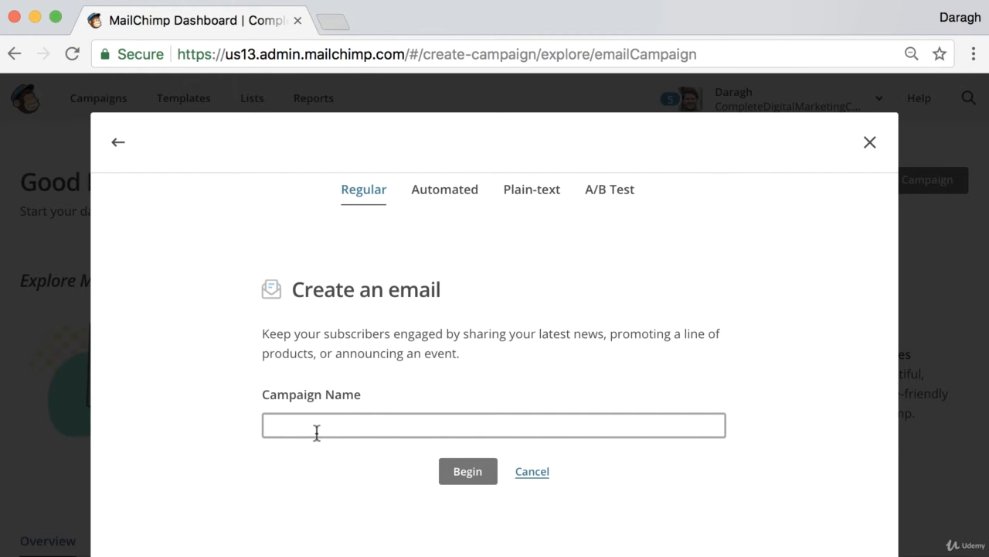
pyautogui.write('How')
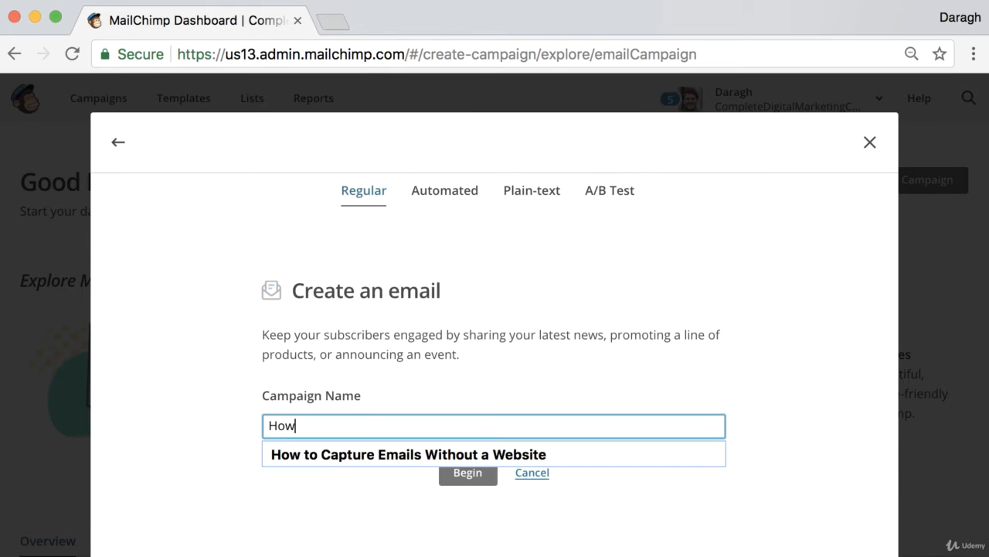
pyautogui.click(328, 450)
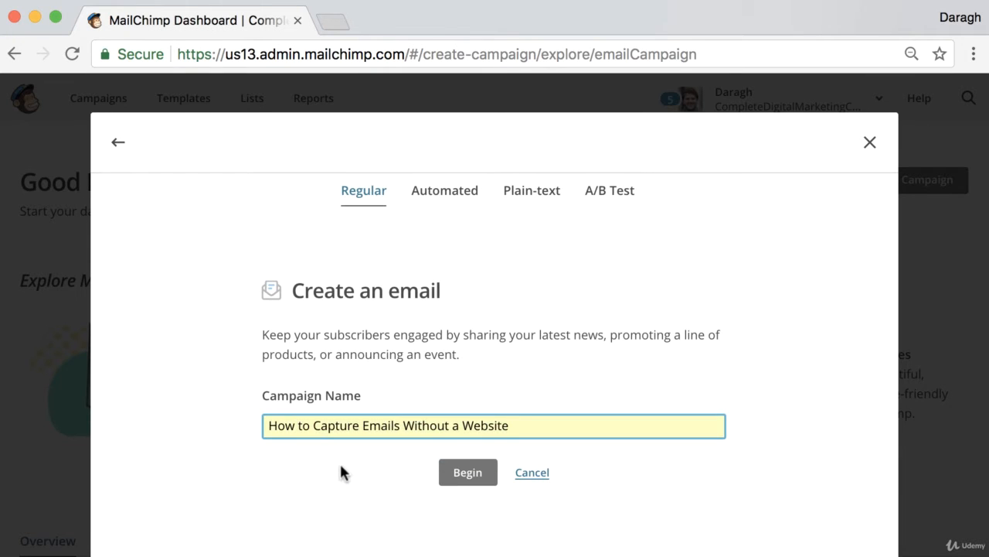
pyautogui.click(463, 475)
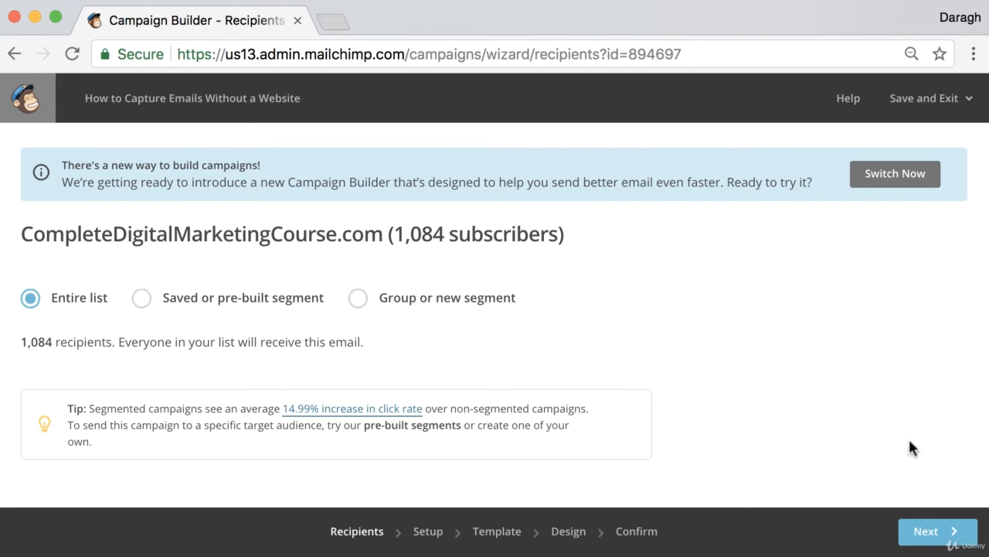
pyautogui.click(935, 533)
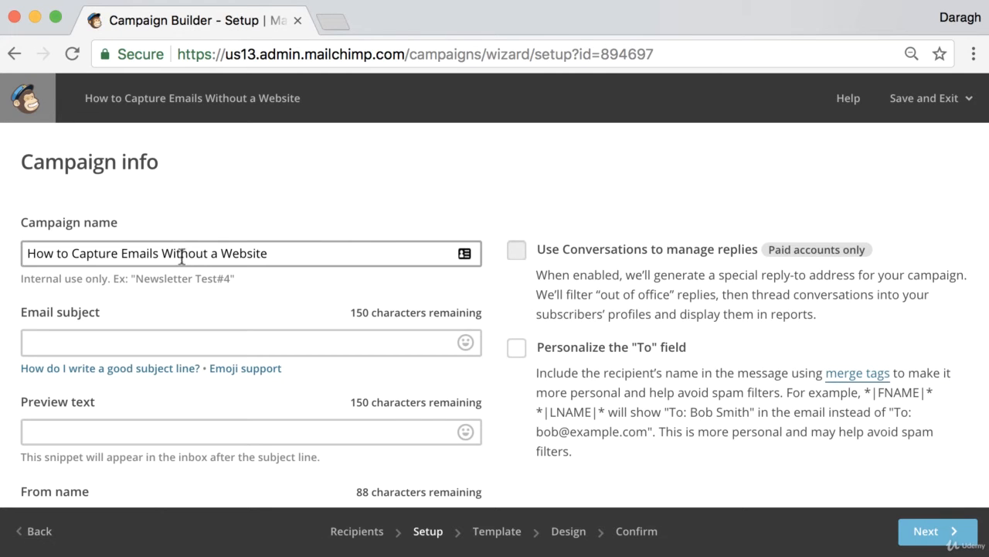
# Copy the campaign name "How to Capture Emails Without a Website" into the email subject.
pyautogui.moveTo(28, 171); pyautogui.dragTo(172, 172)
pyautogui.click(192, 163)
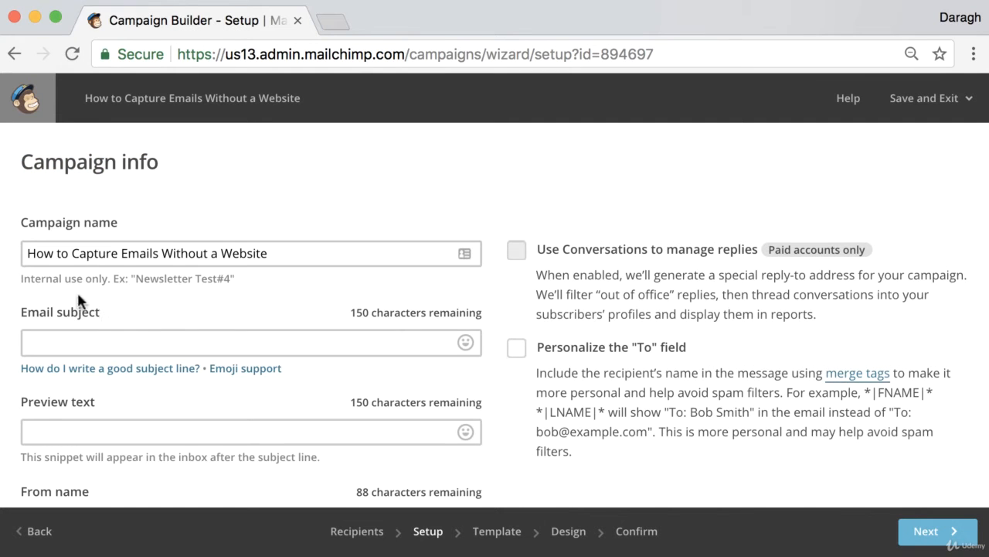
pyautogui.tripleClick(101, 253)
pyautogui.hotkey('ctrl', 'c')
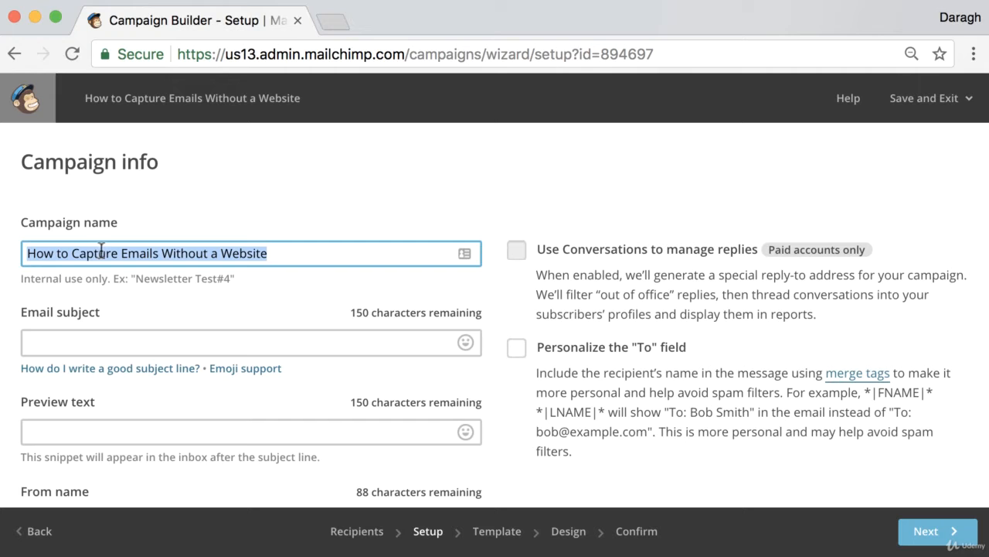
pyautogui.click(81, 340)
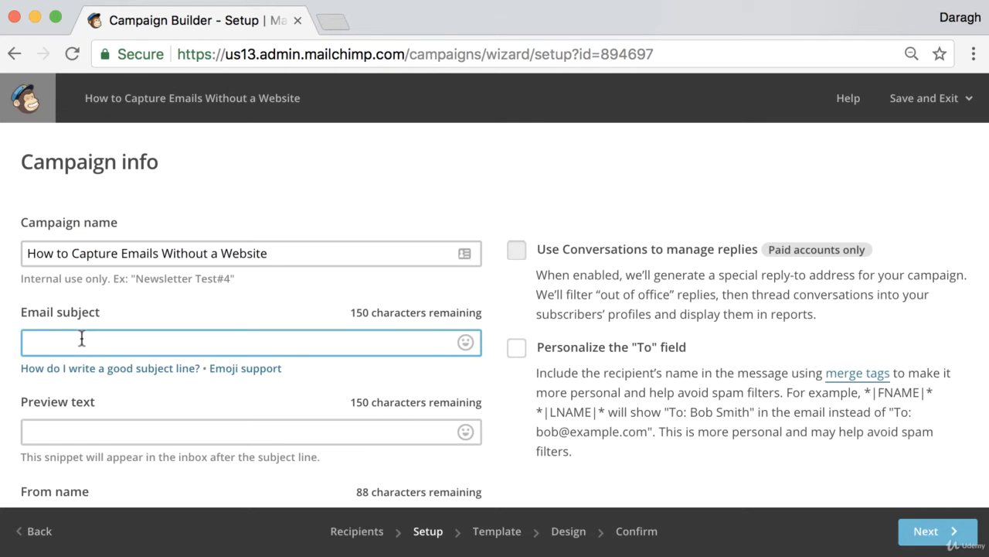
pyautogui.hotkey('ctrl', 'v')
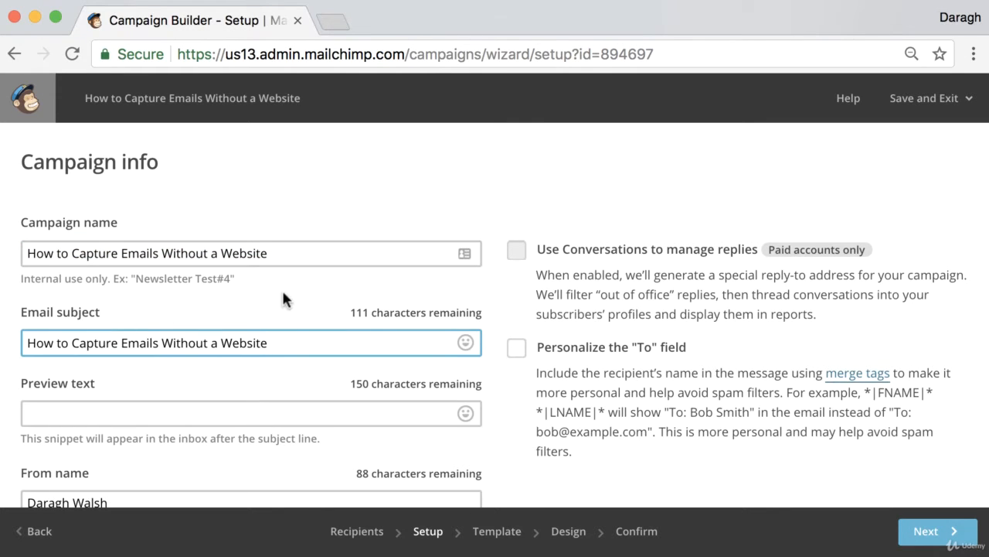
# Set the campaign's preview text to "Learn a really simple way to capture email without needing a website".
pyautogui.scroll(-3, 282, 294)
pyautogui.scroll(-1, 281, 294)
pyautogui.click(213, 290)
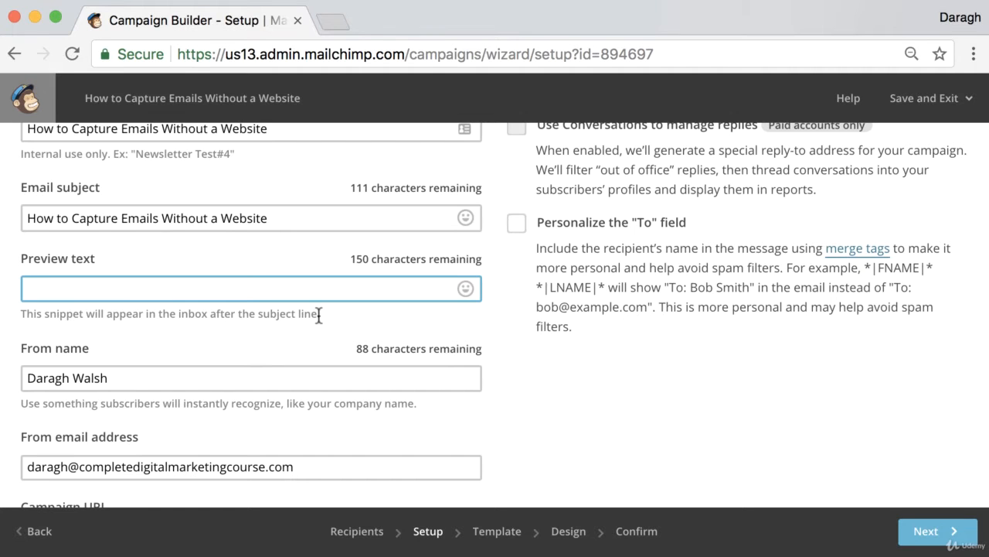
pyautogui.scroll(3, 317, 316)
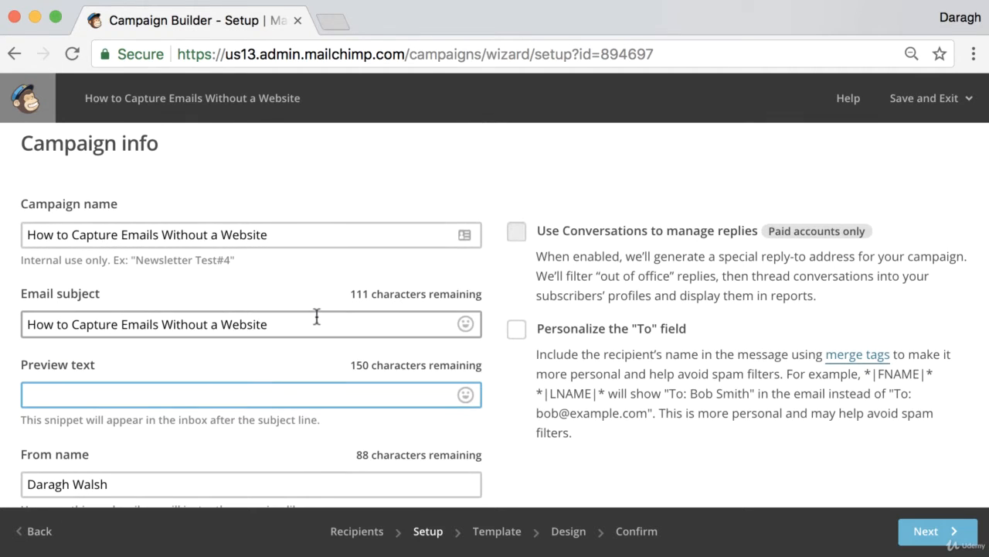
pyautogui.moveTo(270, 325); pyautogui.dragTo(20, 326)
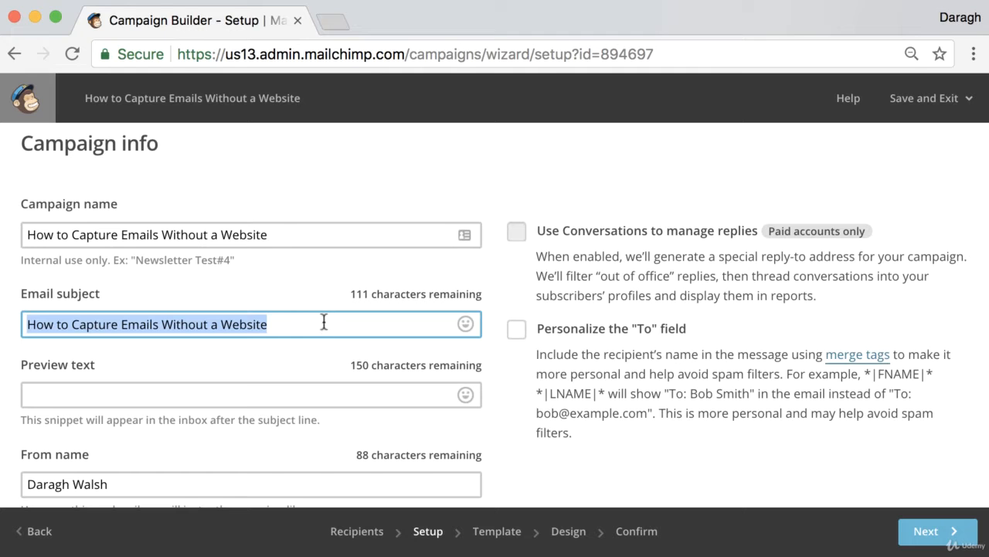
pyautogui.click(125, 389)
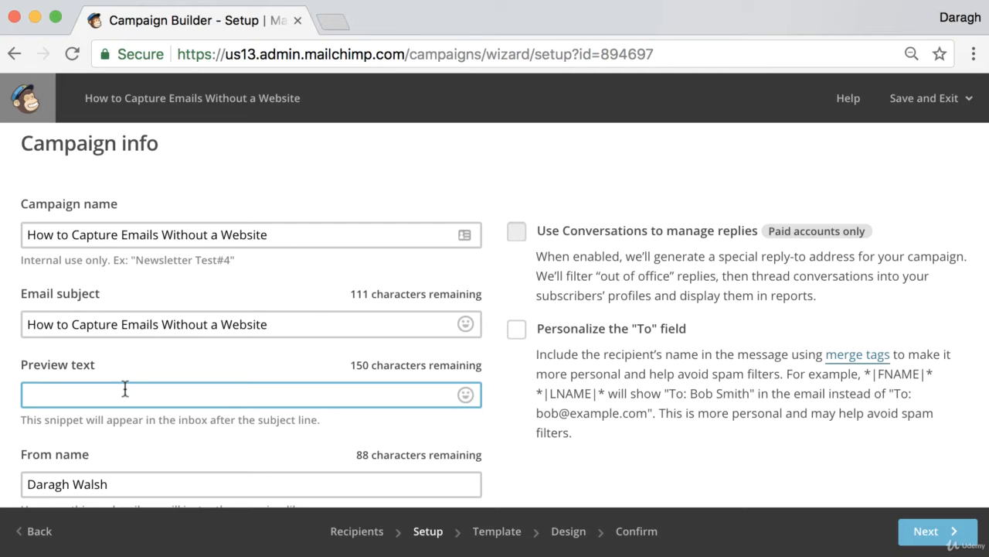
pyautogui.write('Learn a really sm')
pyautogui.press('BackSpace')
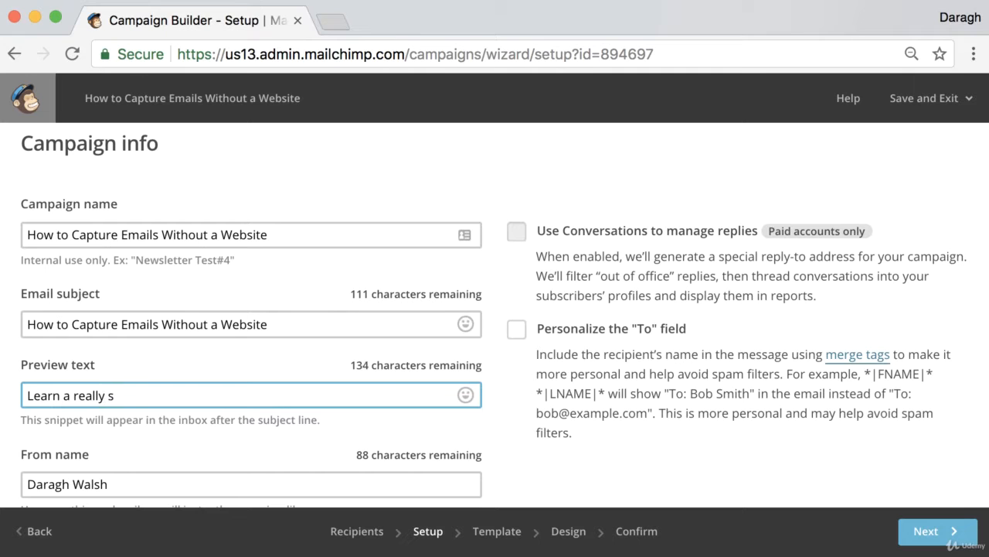
pyautogui.write('imple way to')
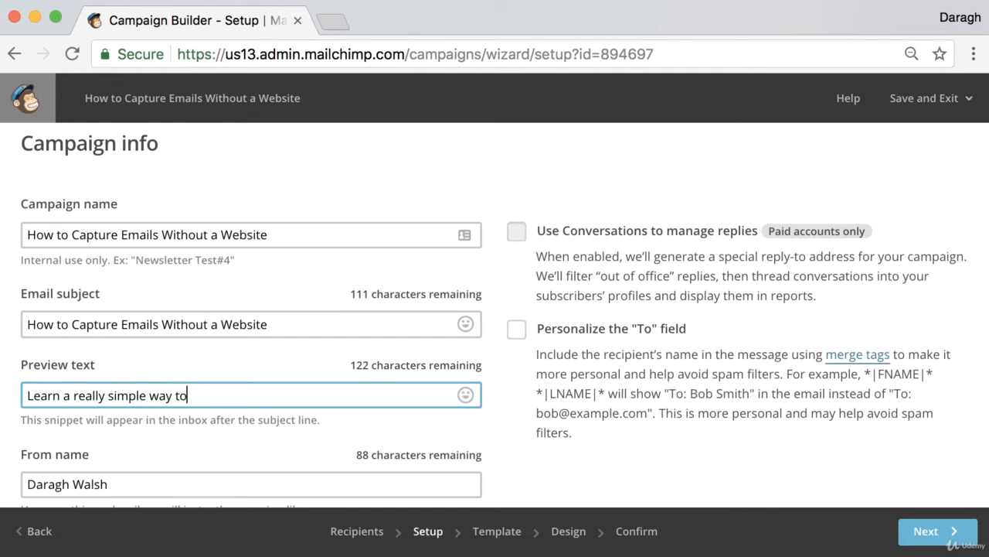
pyautogui.write(' captures')
pyautogui.press('BackSpace')
pyautogui.press('BackSpace')
pyautogui.write('email withour')
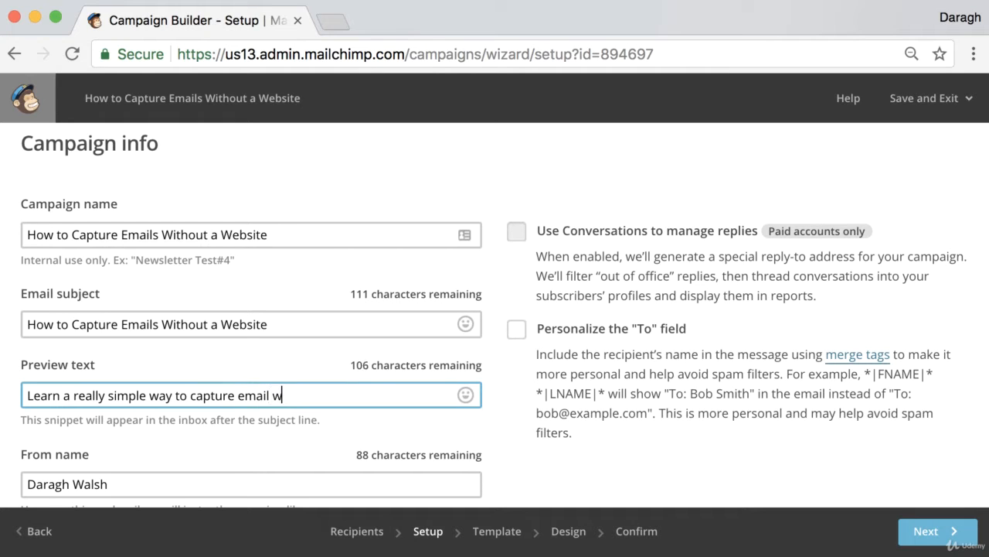
pyautogui.press('BackSpace')
pyautogui.press('BackSpace')
pyautogui.write('t needing a website')
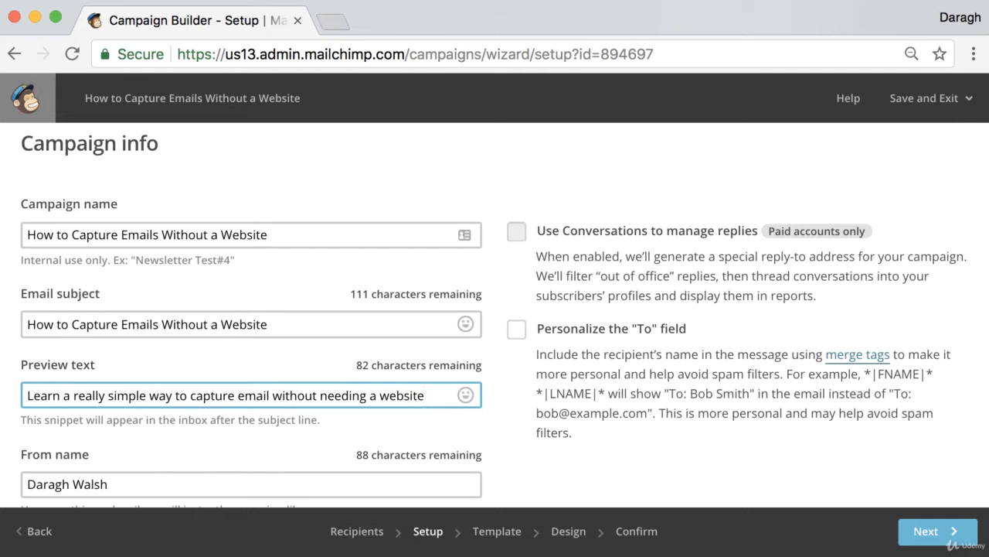
# Review the sender name, sender email address, campaign URL and tracking options in the campaign setup, including Google Analytics link tracking.
pyautogui.scroll(-3, 151, 394)
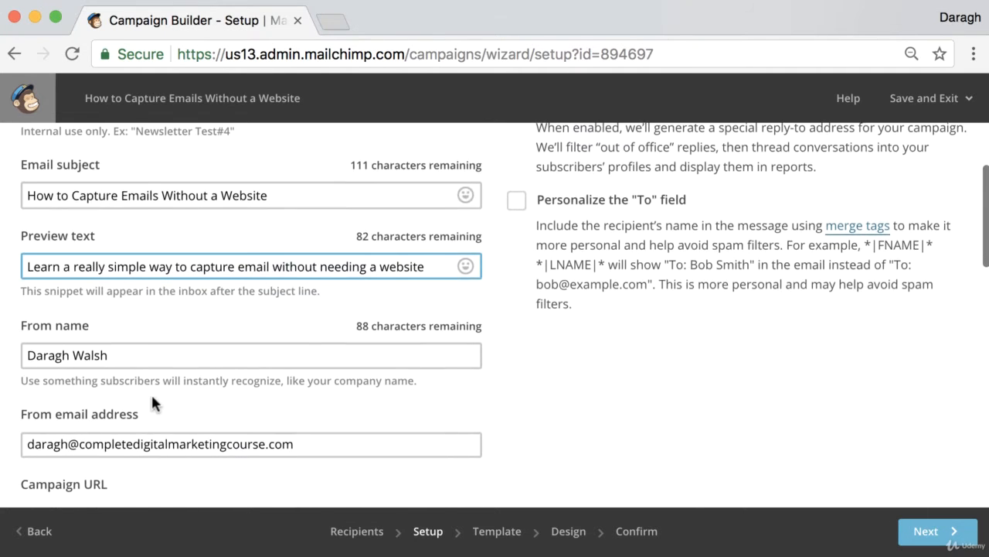
pyautogui.scroll(1, 151, 392)
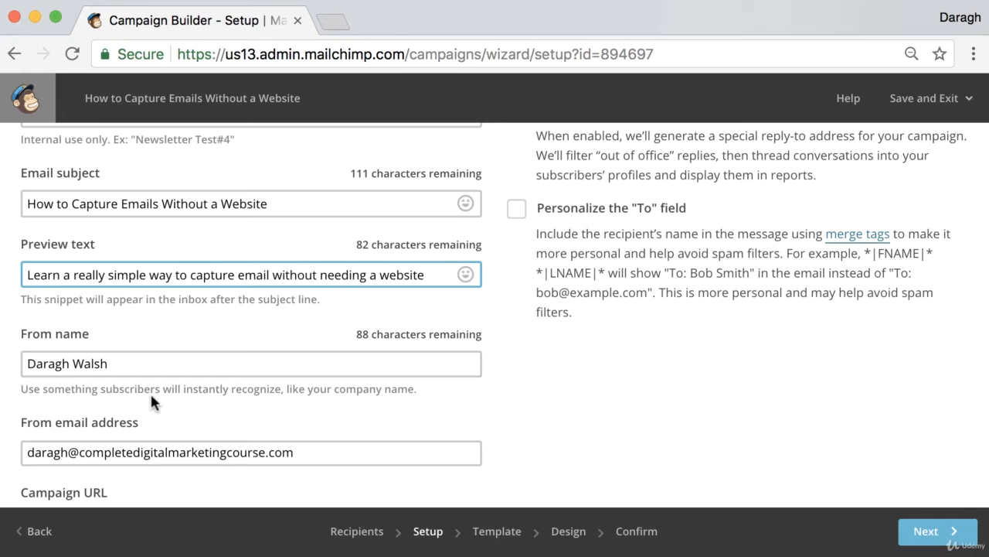
pyautogui.scroll(-2, 151, 394)
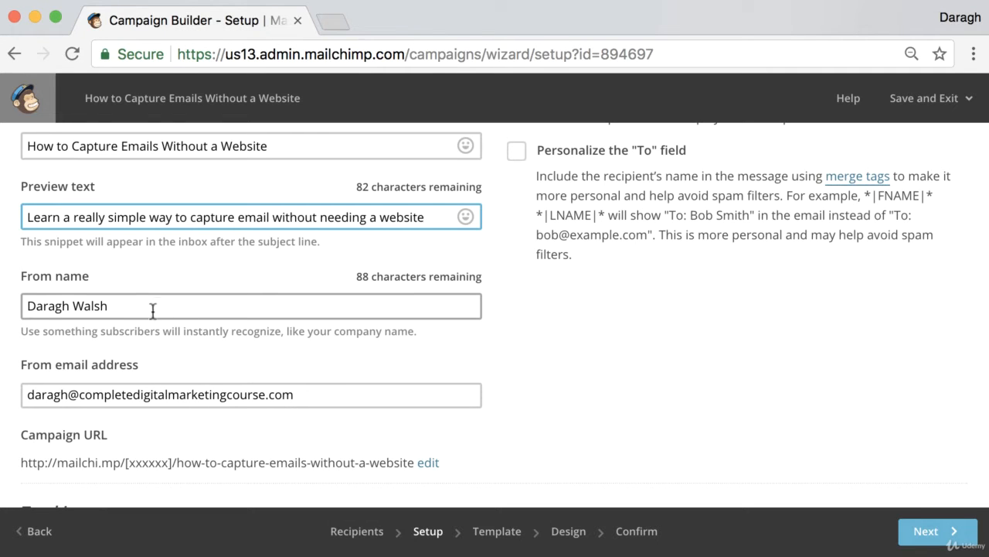
pyautogui.scroll(-4, 177, 325)
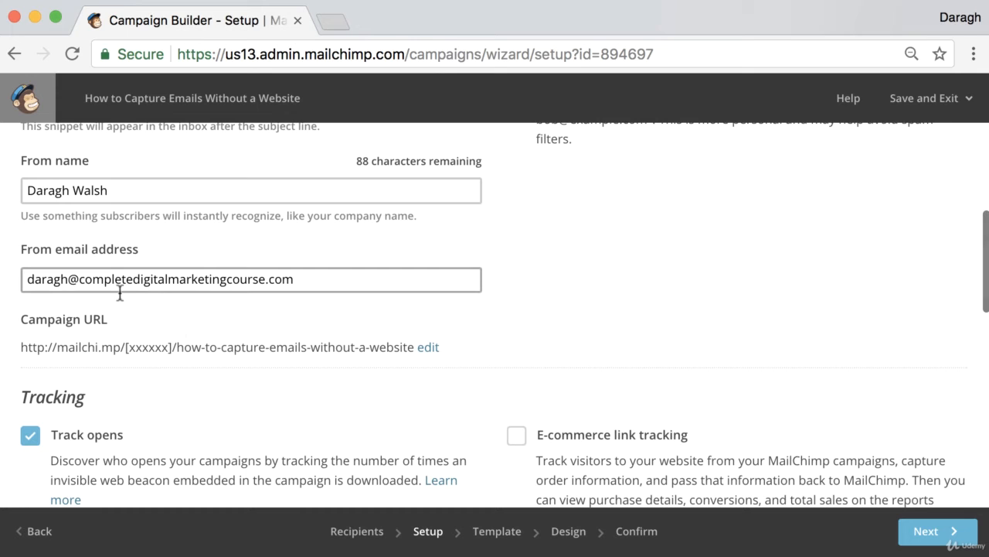
pyautogui.scroll(-8, 120, 292)
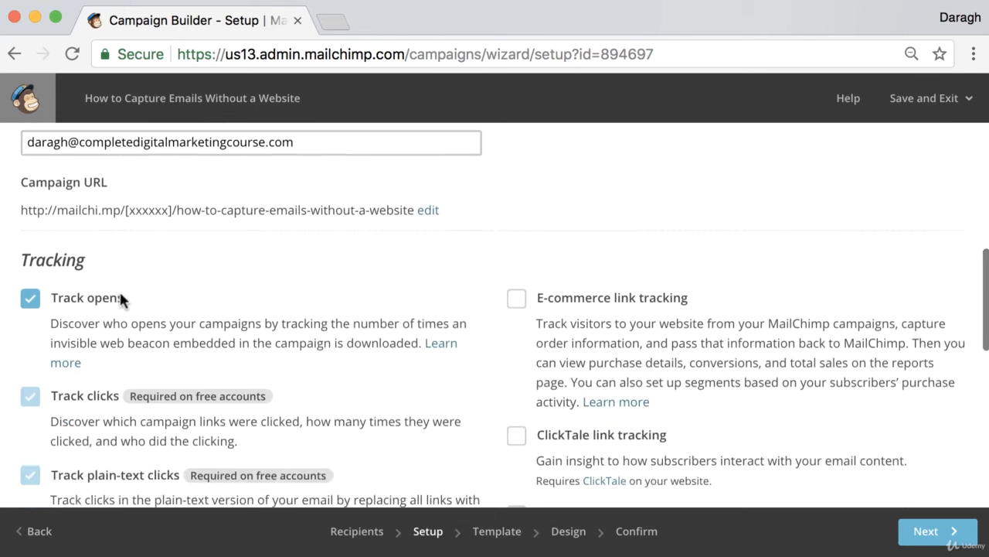
pyautogui.scroll(-2, 122, 291)
pyautogui.scroll(3, 124, 289)
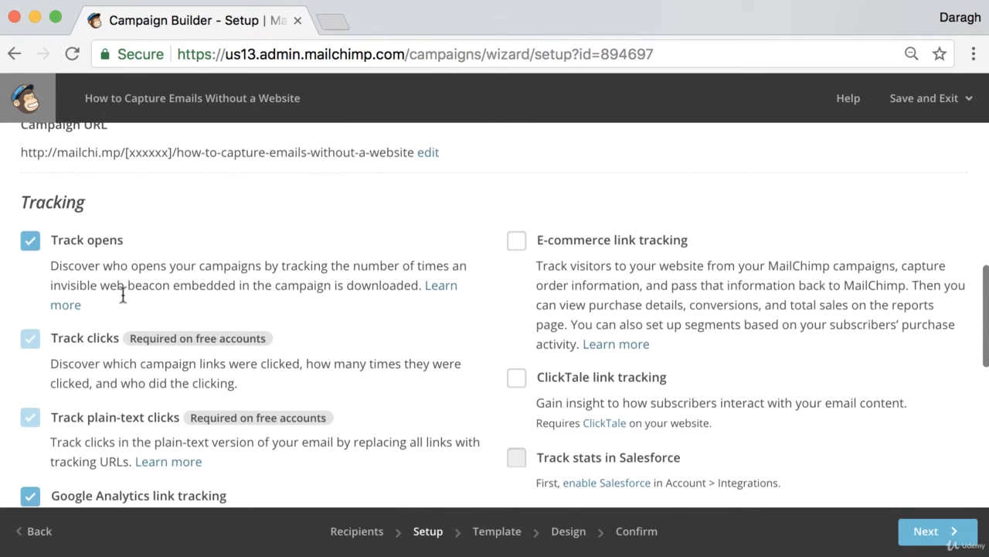
pyautogui.scroll(-5, 205, 328)
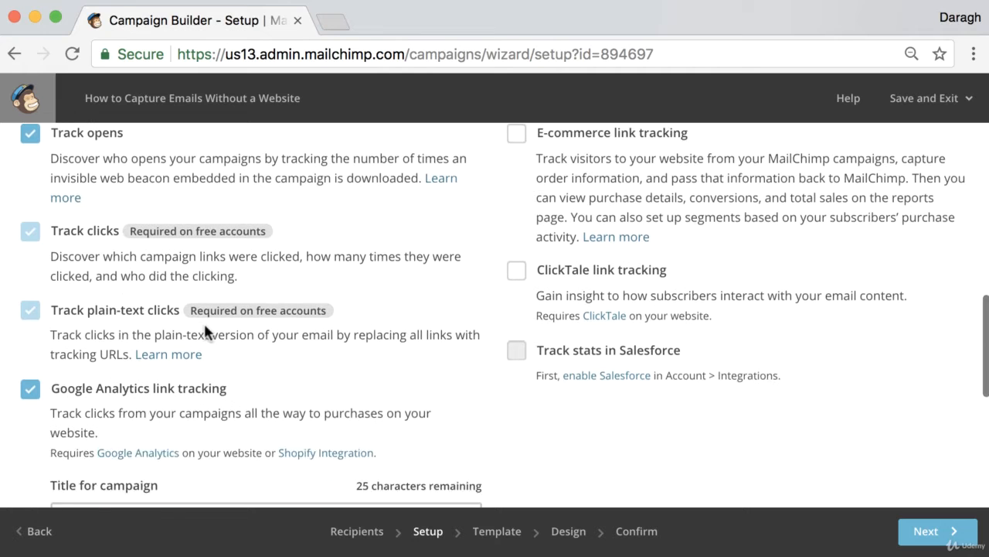
pyautogui.scroll(-2, 205, 329)
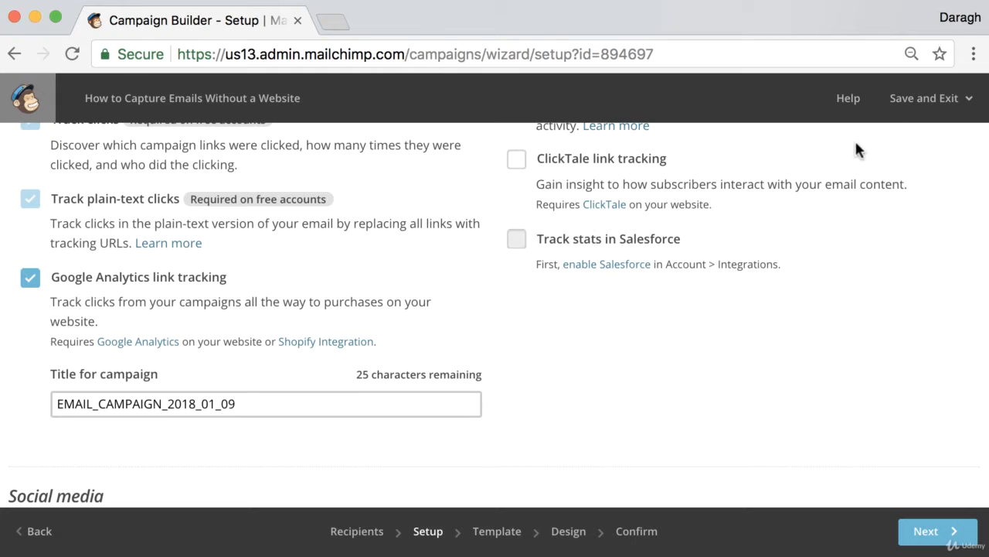
# Open the account dashboard in a new browser tab, keeping the campaign setup open, and switch to it.
pyautogui.rightClick(922, 109)
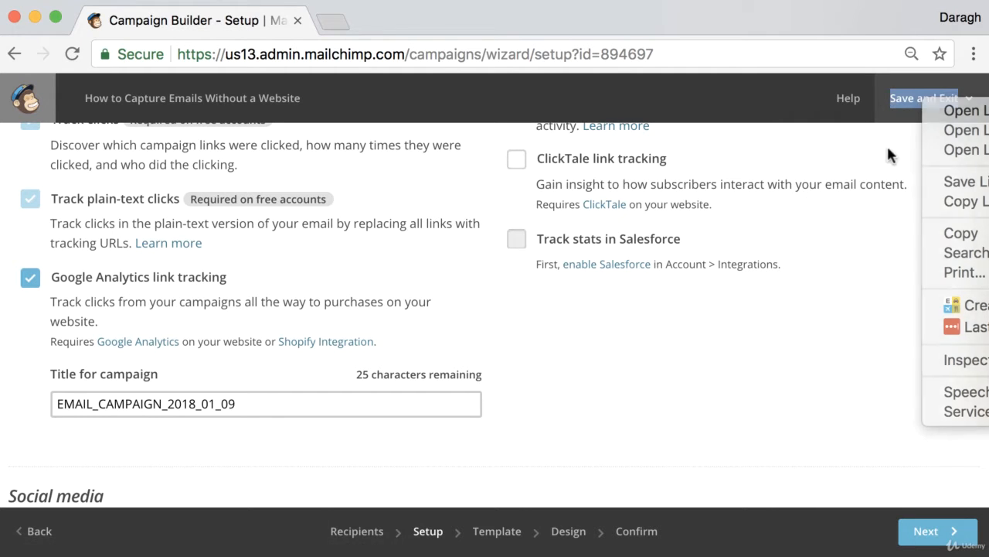
pyautogui.click(913, 101)
pyautogui.click(917, 111)
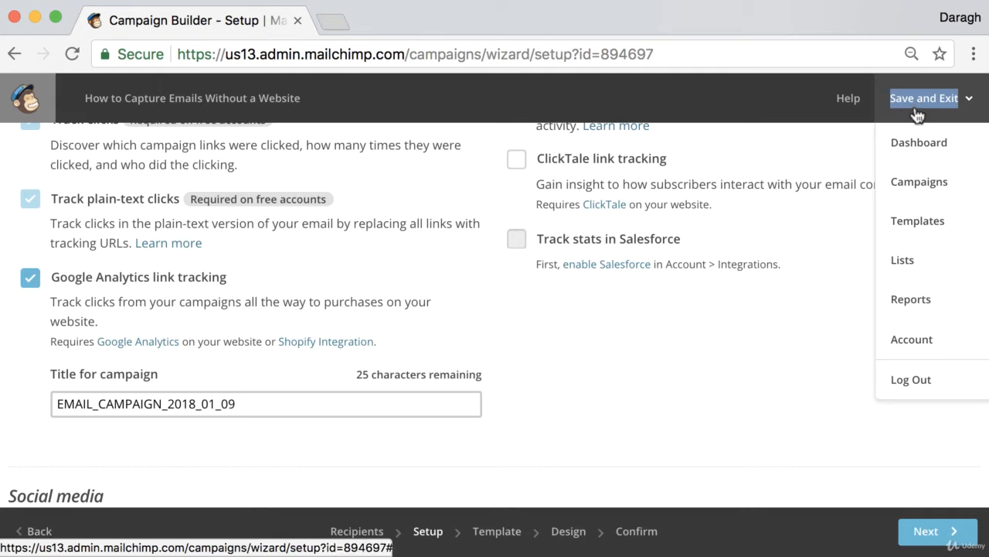
pyautogui.rightClick(916, 141)
pyautogui.click(920, 150)
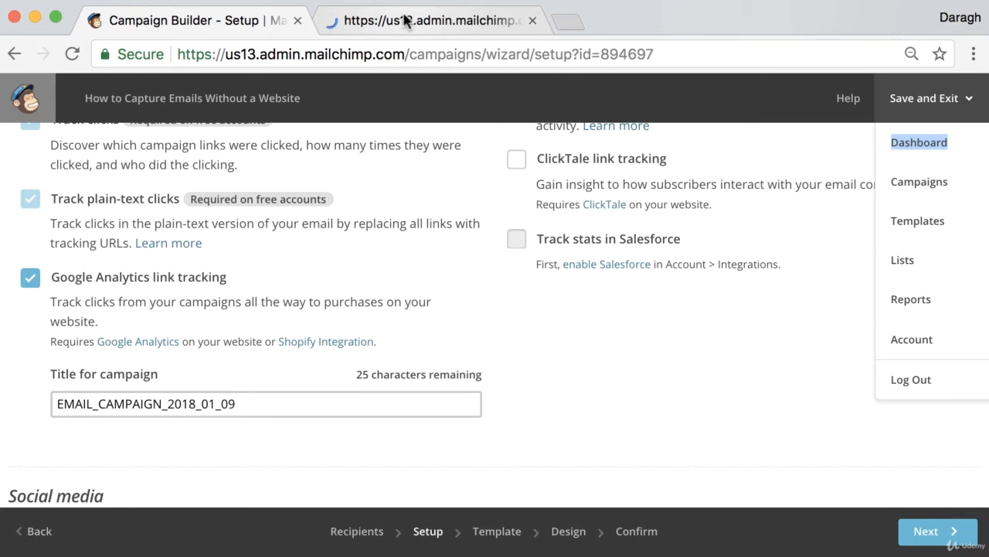
pyautogui.click(406, 20)
# Go to the account's integrations and examine the connection entry for Google Analytics, Contacts and Docs.
pyautogui.rightClick(848, 106)
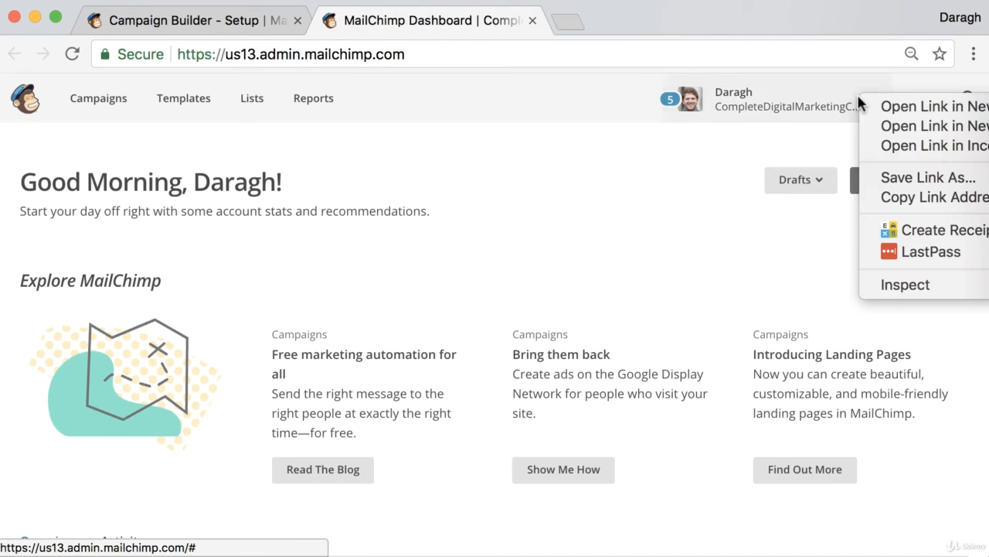
pyautogui.click(812, 101)
pyautogui.click(813, 103)
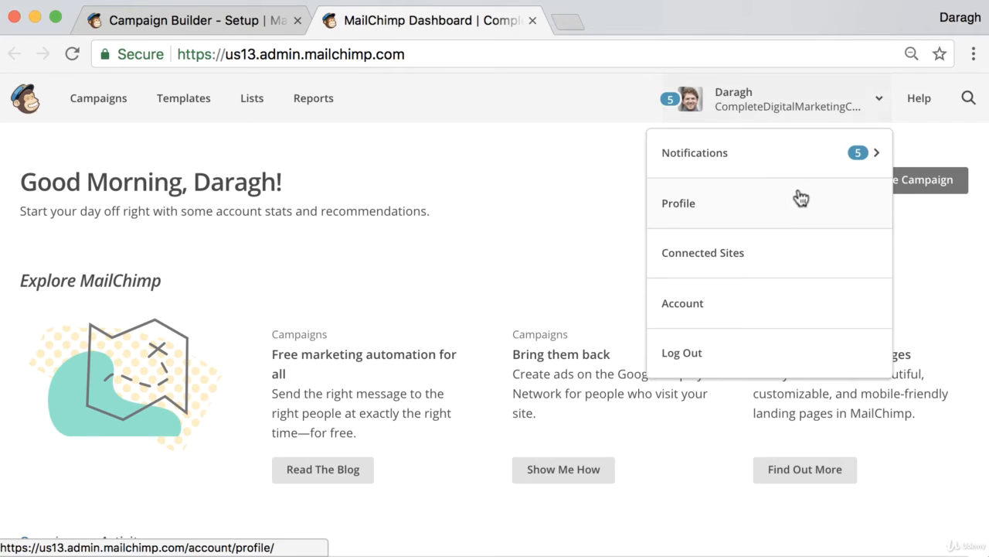
pyautogui.click(776, 303)
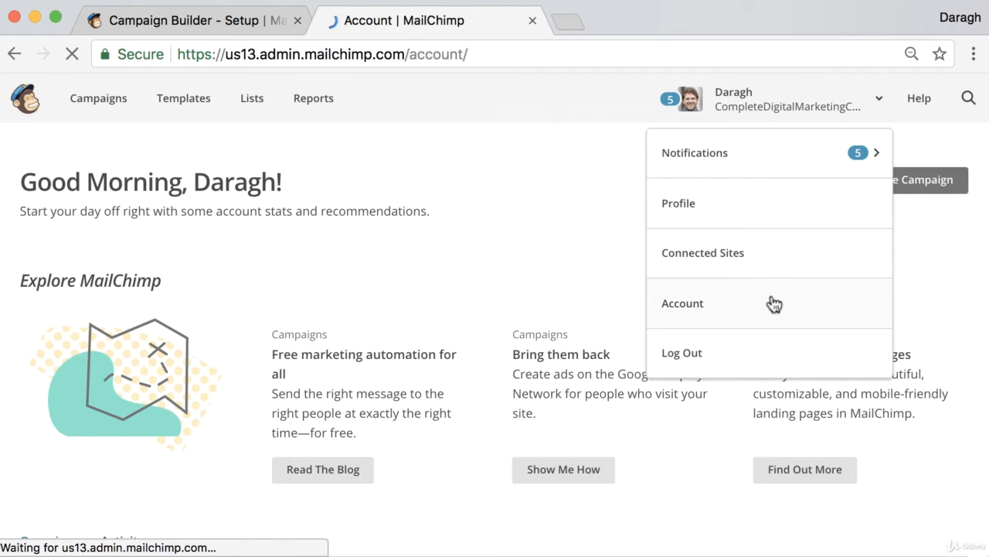
pyautogui.click(392, 270)
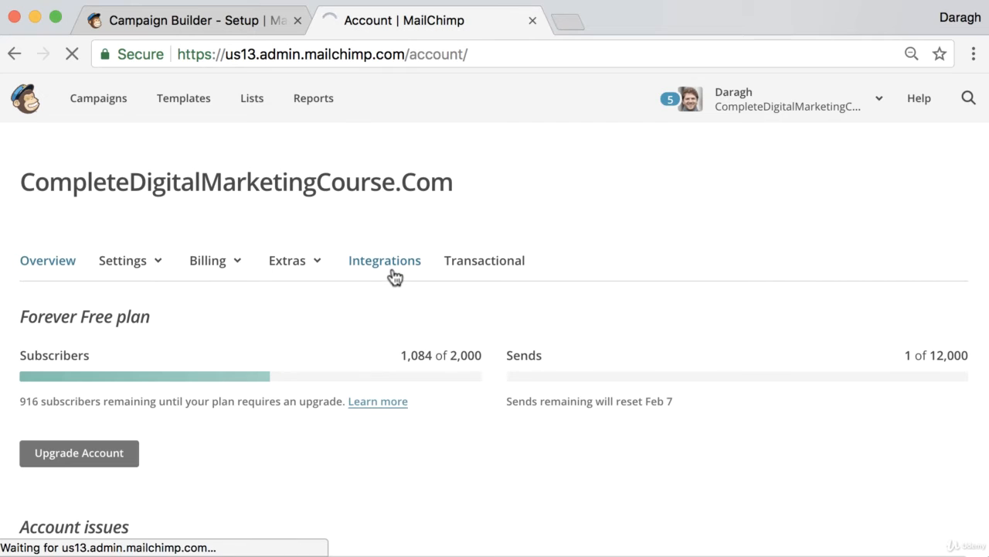
pyautogui.scroll(-10, 392, 275)
pyautogui.scroll(3, 392, 270)
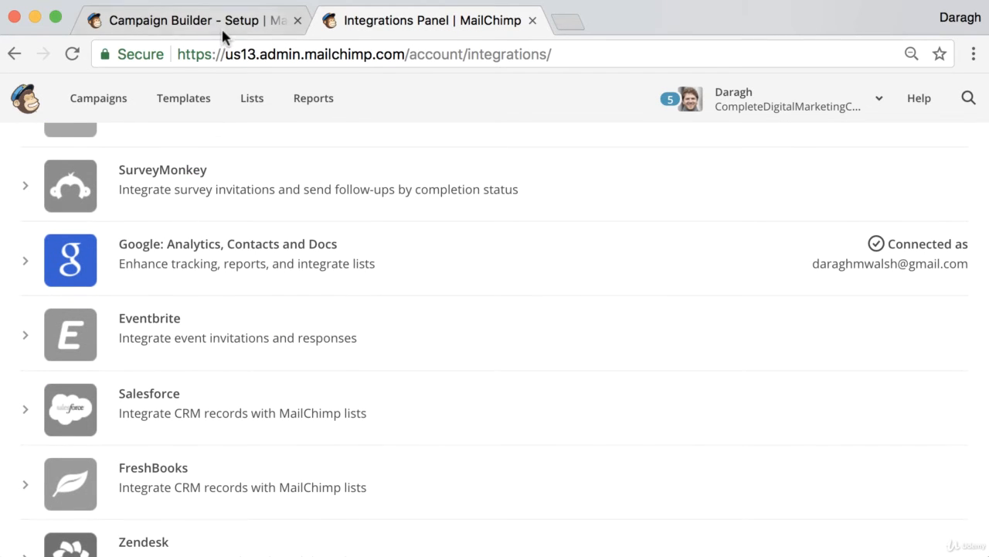
# Return to the campaign setup, check the Google Analytics campaign title and continue to the template selection.
pyautogui.click(178, 21)
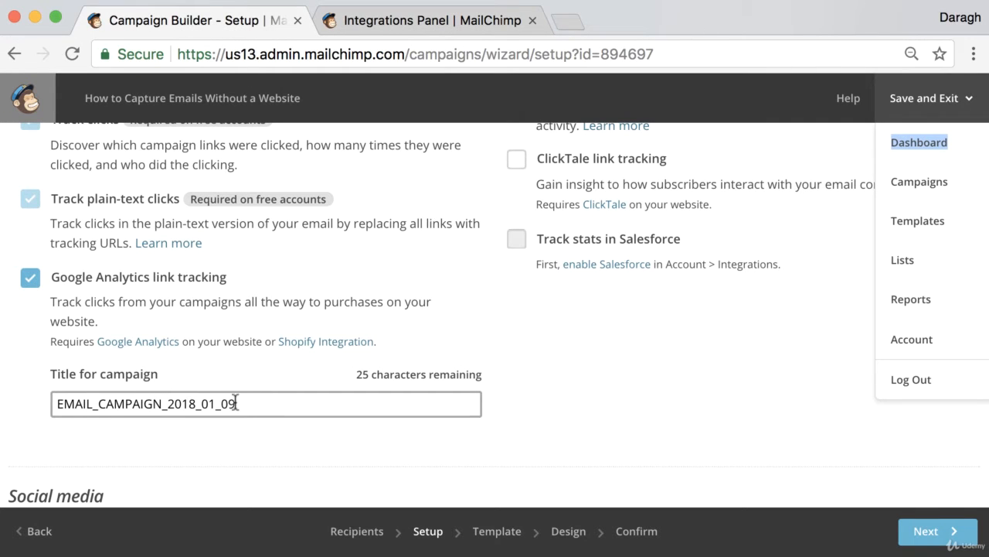
pyautogui.moveTo(235, 403); pyautogui.dragTo(48, 399)
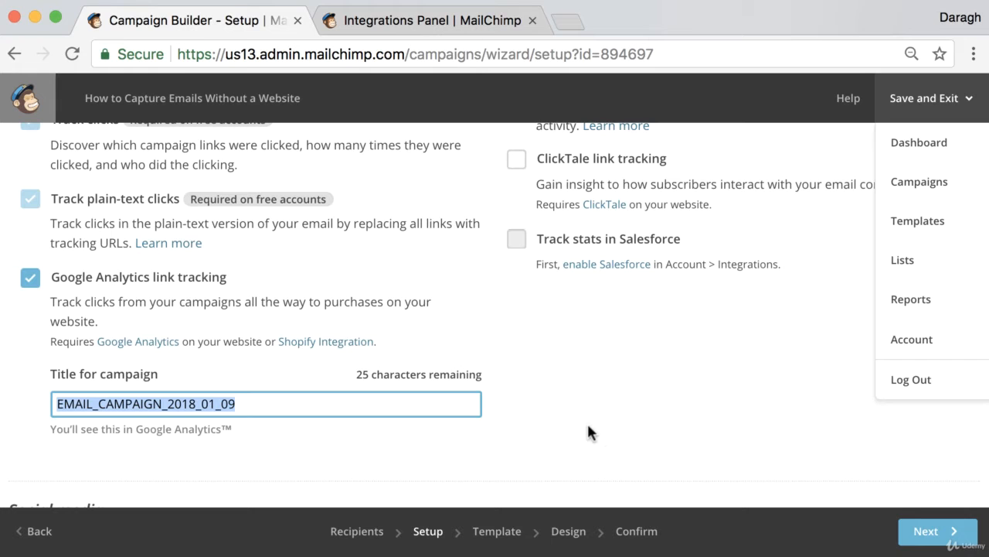
pyautogui.click(849, 456)
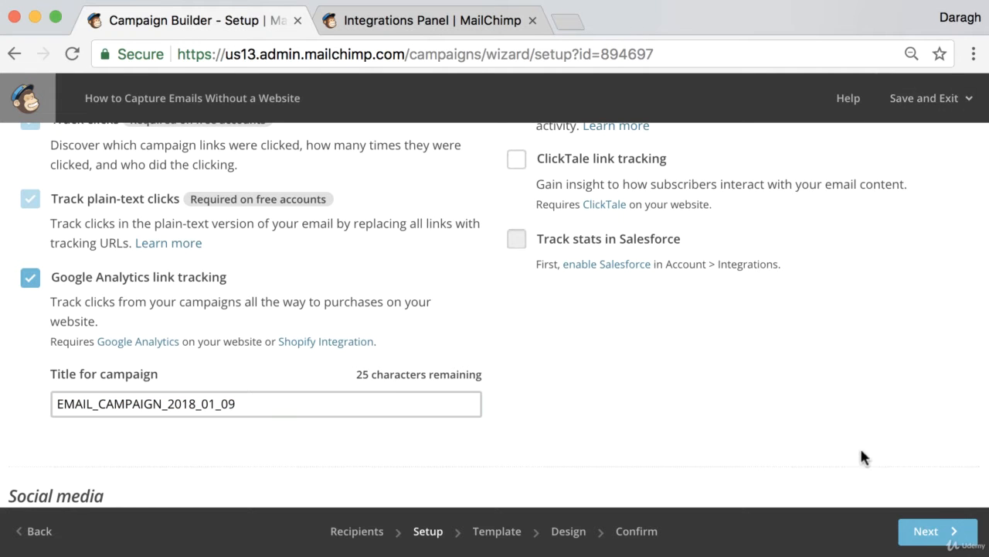
pyautogui.click(924, 531)
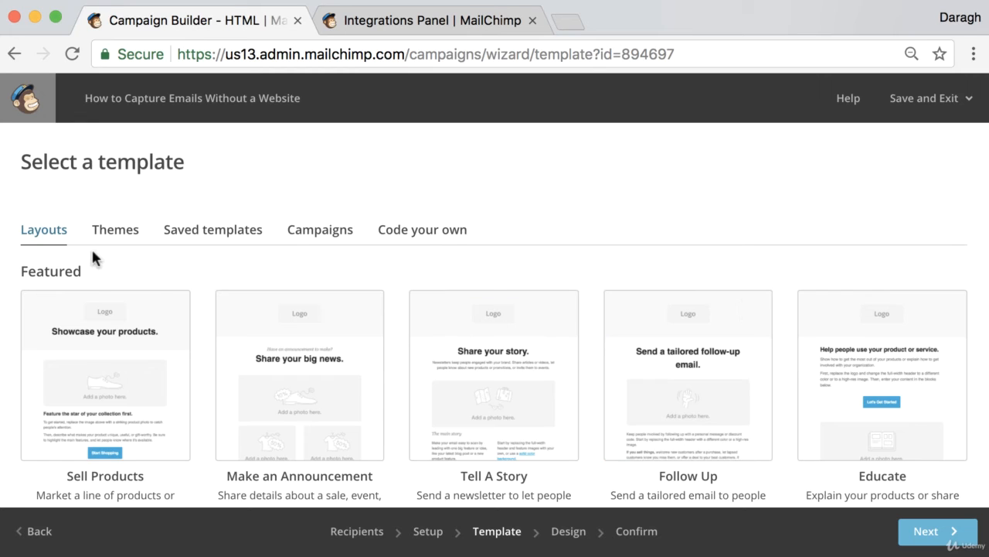
# Look through the featured and basic layouts and choose the Simple Text template for the email.
pyautogui.tripleClick(48, 162)
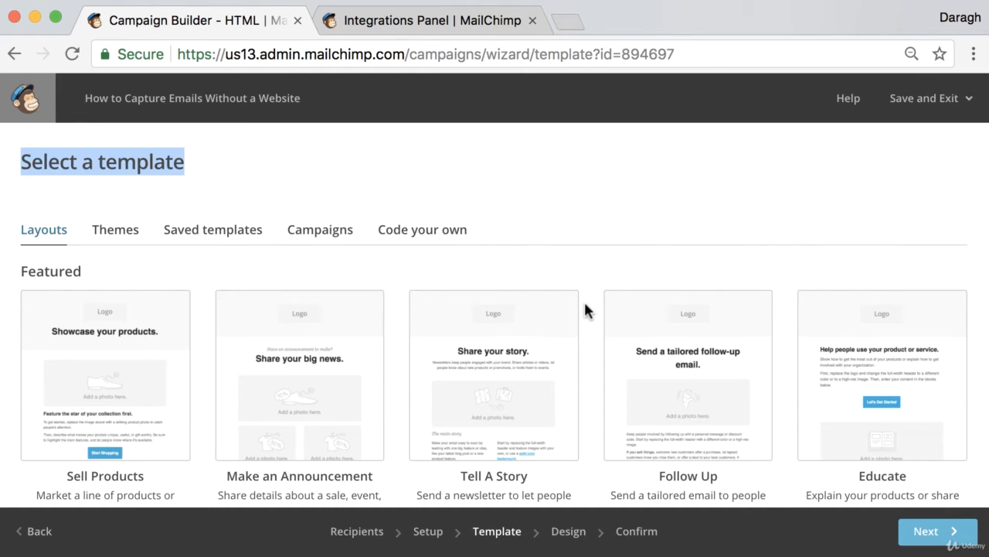
pyautogui.scroll(-5, 587, 264)
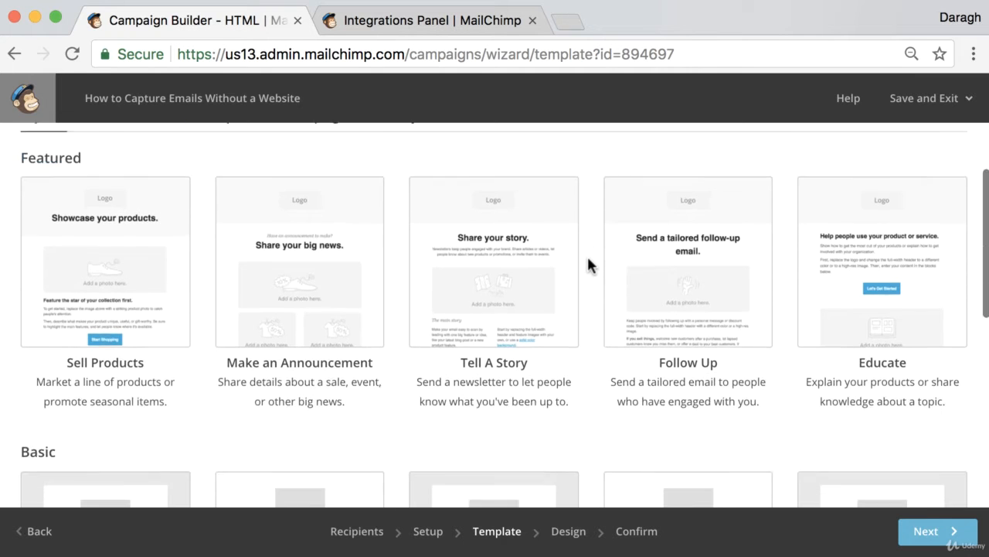
pyautogui.scroll(-3, 554, 288)
pyautogui.scroll(-4, 556, 286)
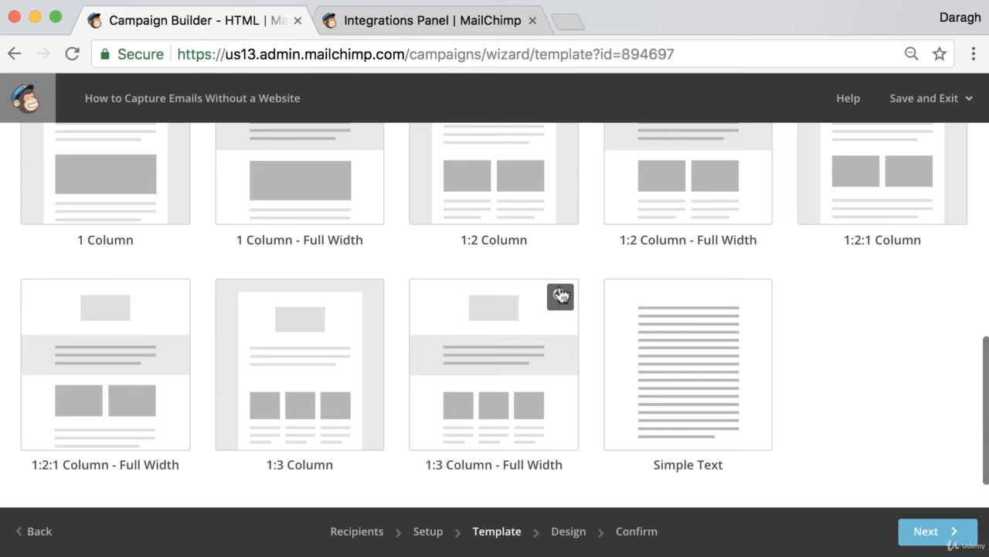
pyautogui.click(688, 363)
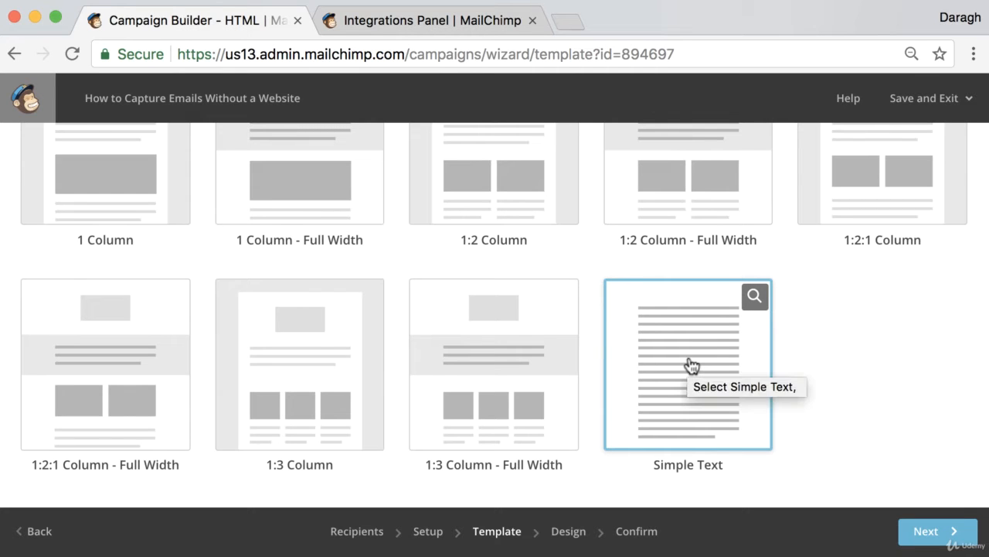
pyautogui.click(690, 364)
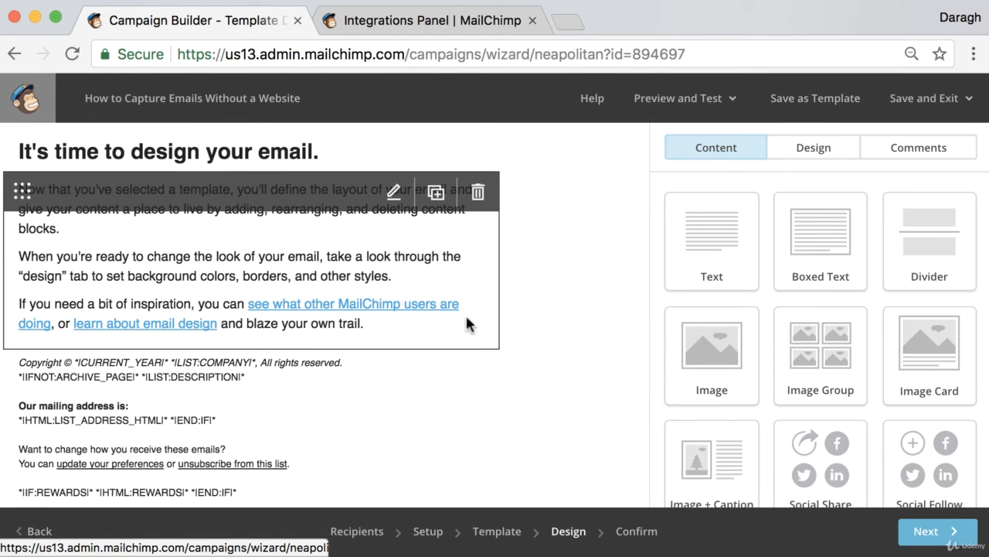
# Replace the email's heading text with "Capture emails without needing a website".
pyautogui.click(278, 160)
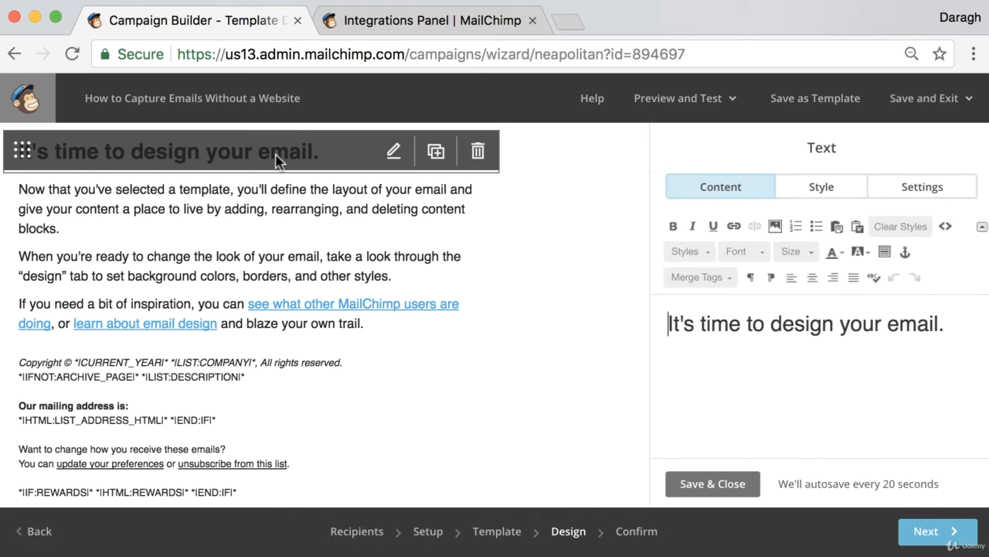
pyautogui.moveTo(942, 333); pyautogui.dragTo(655, 327)
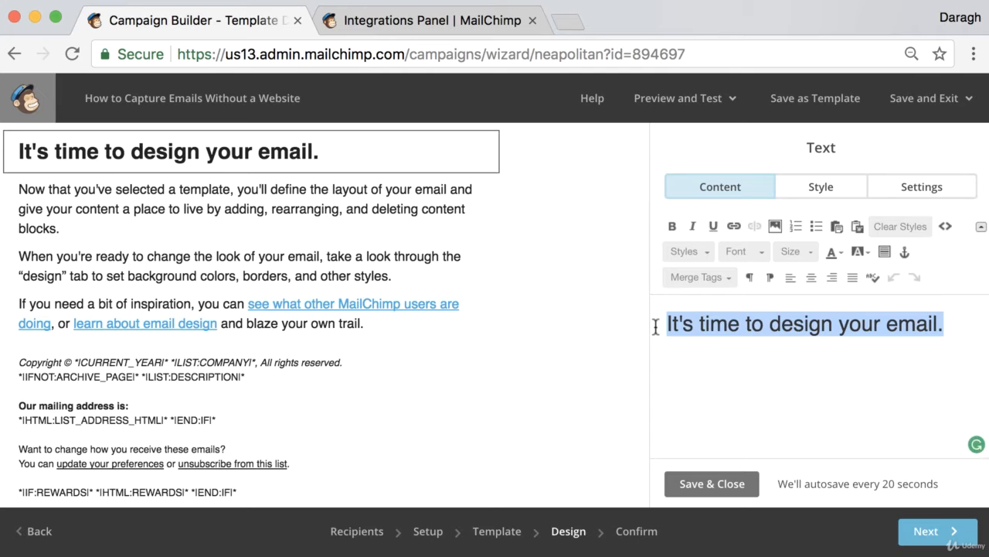
pyautogui.write('Ca')
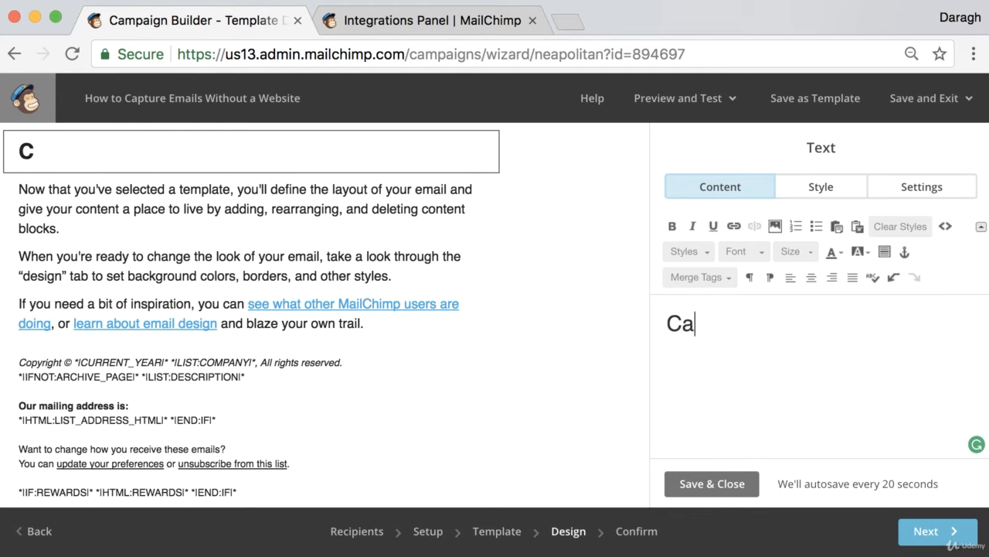
pyautogui.write('pture emails without needing a website')
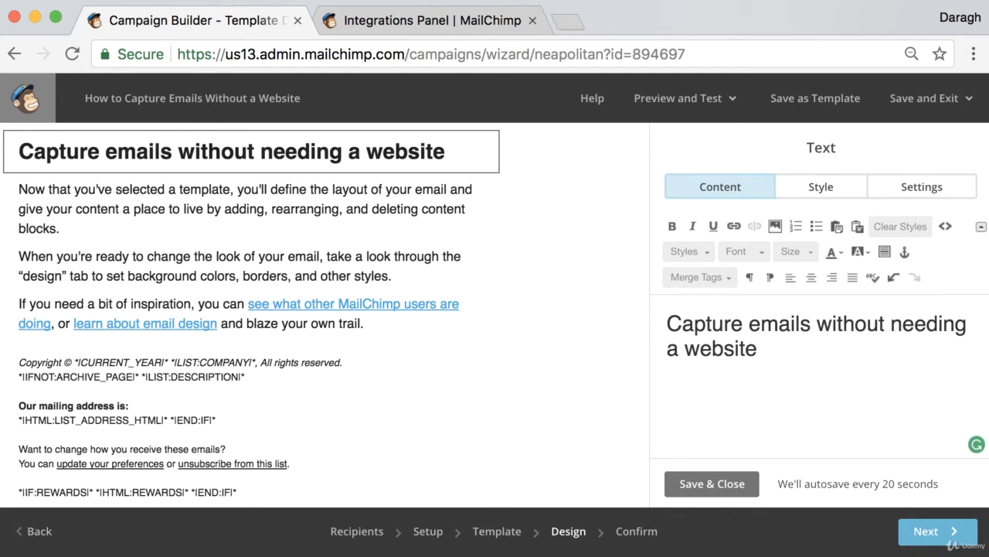
# Replace the body text with "Click below to learn how to set up a free landing page with Mailchimp so you can collect emails without needing a website.".
pyautogui.click(383, 210)
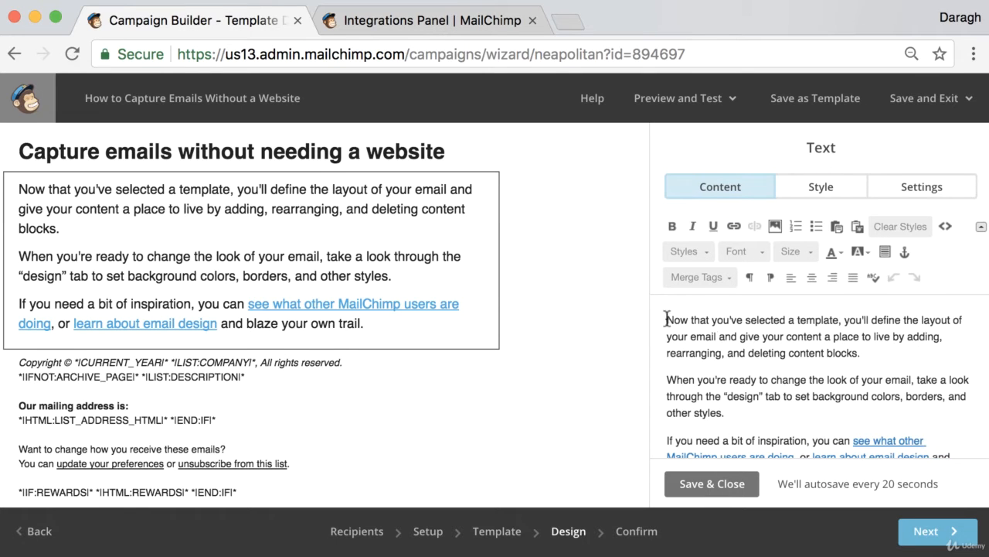
pyautogui.moveTo(667, 318); pyautogui.dragTo(898, 454)
pyautogui.press('BackSpace')
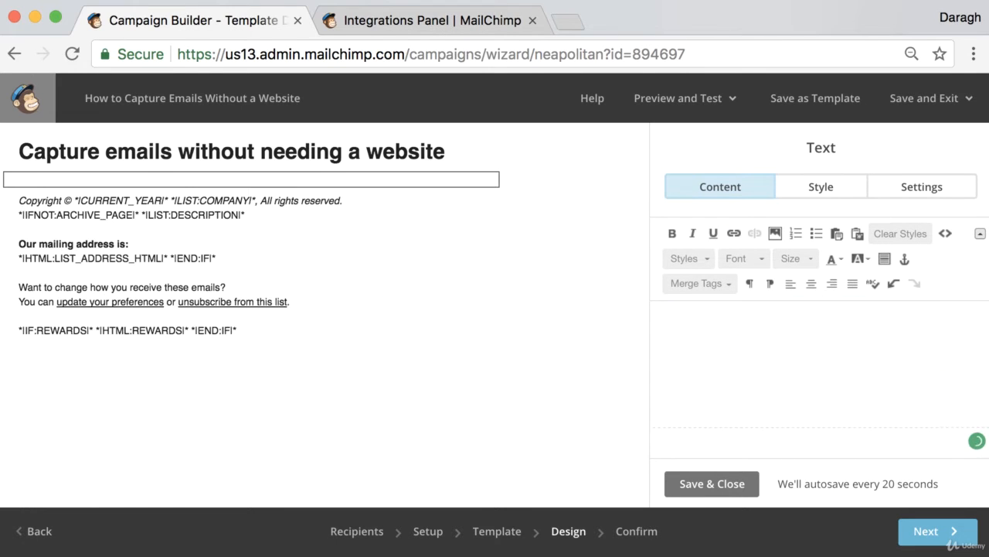
pyautogui.write('Click')
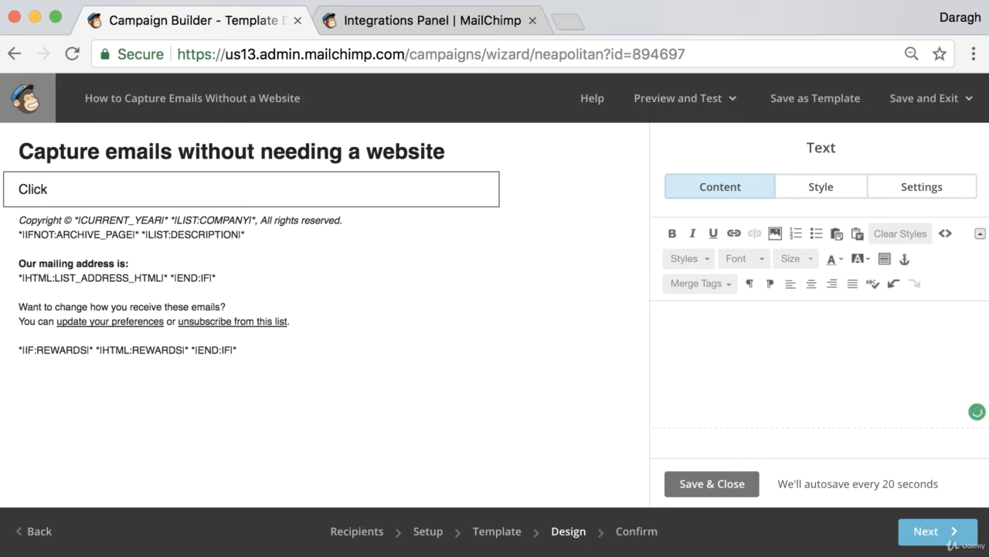
pyautogui.write(' below to learn how to')
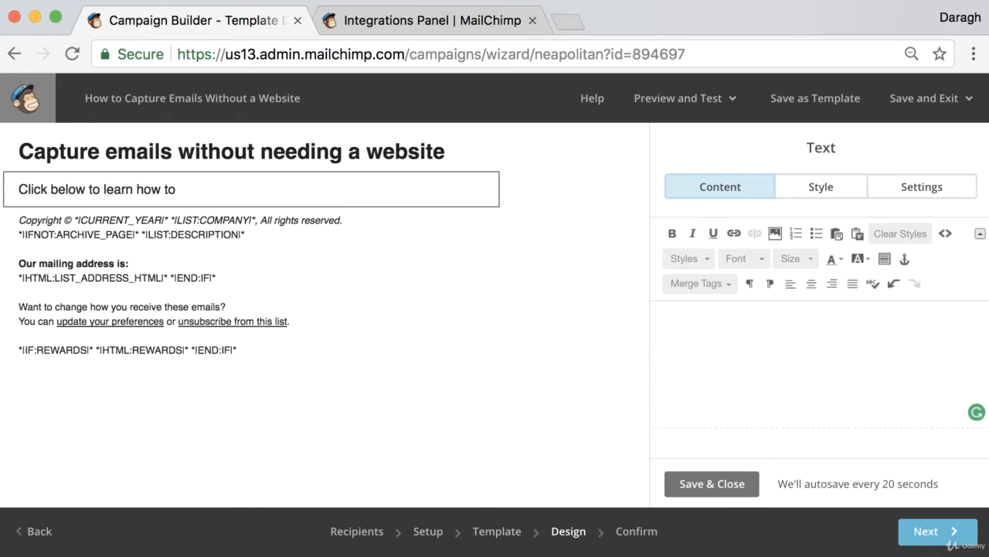
pyautogui.write('  set u')
pyautogui.press('BackSpace')
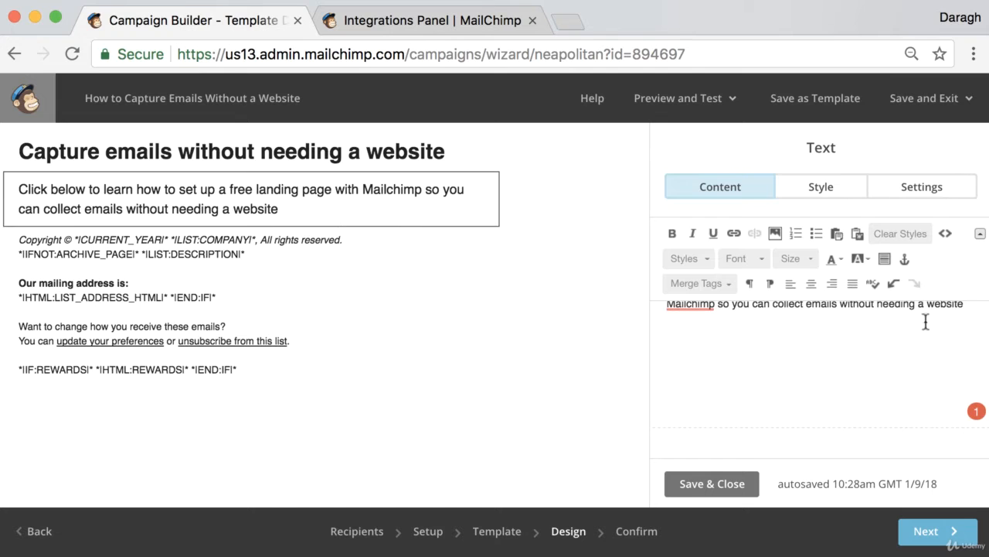
pyautogui.click(966, 307)
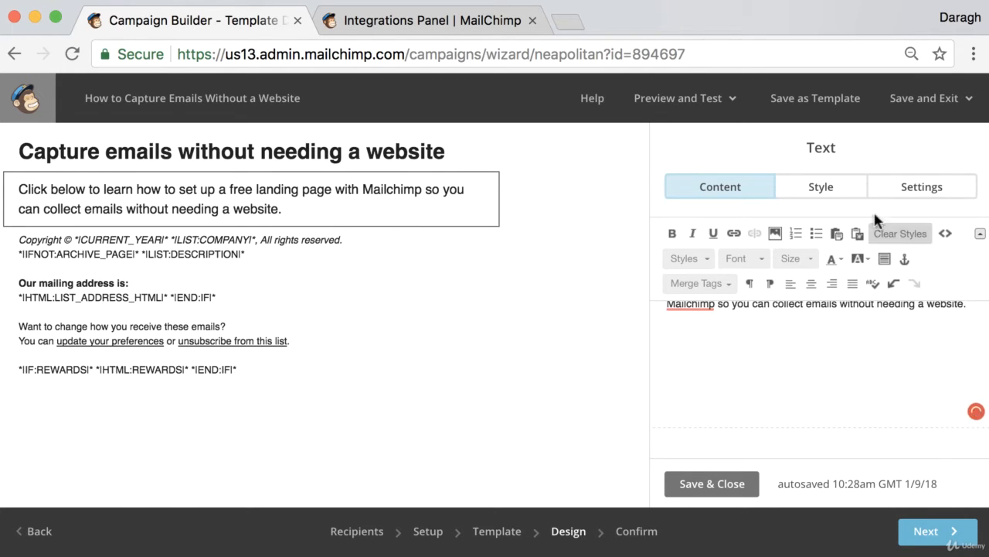
# Add the line "website.com/link" below the body sentence, separated from it by a blank line.
pyautogui.moveTo(409, 218)
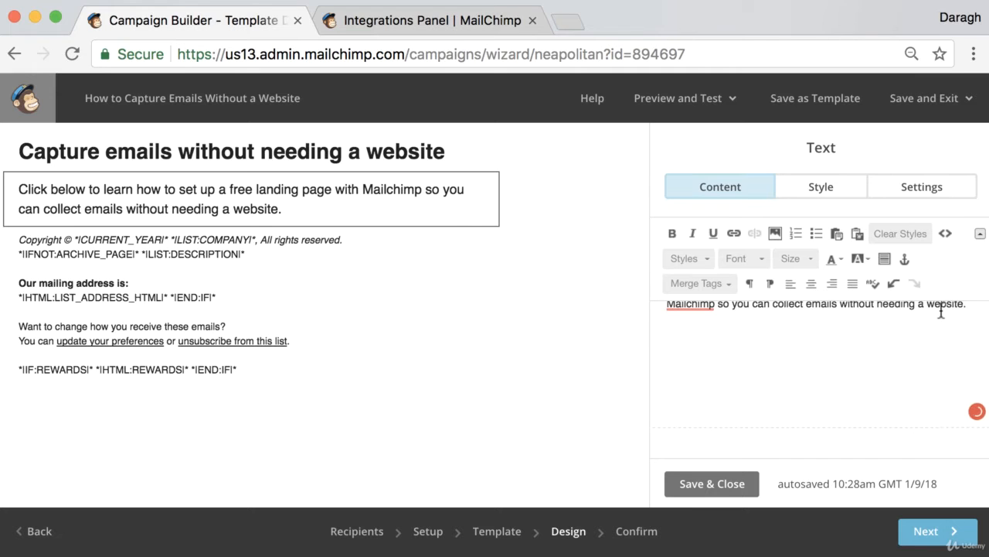
pyautogui.press('Return')
pyautogui.press('Return')
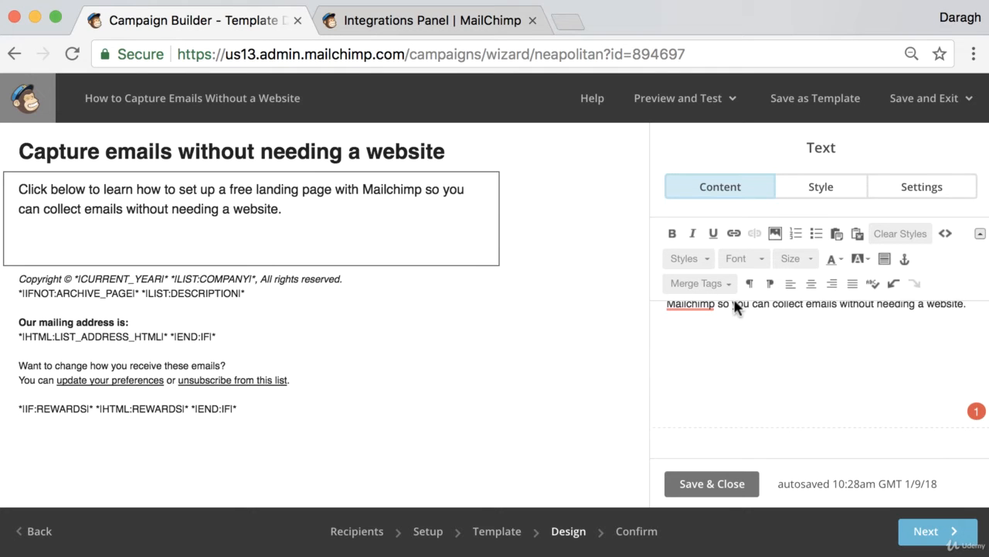
pyautogui.write('website.co')
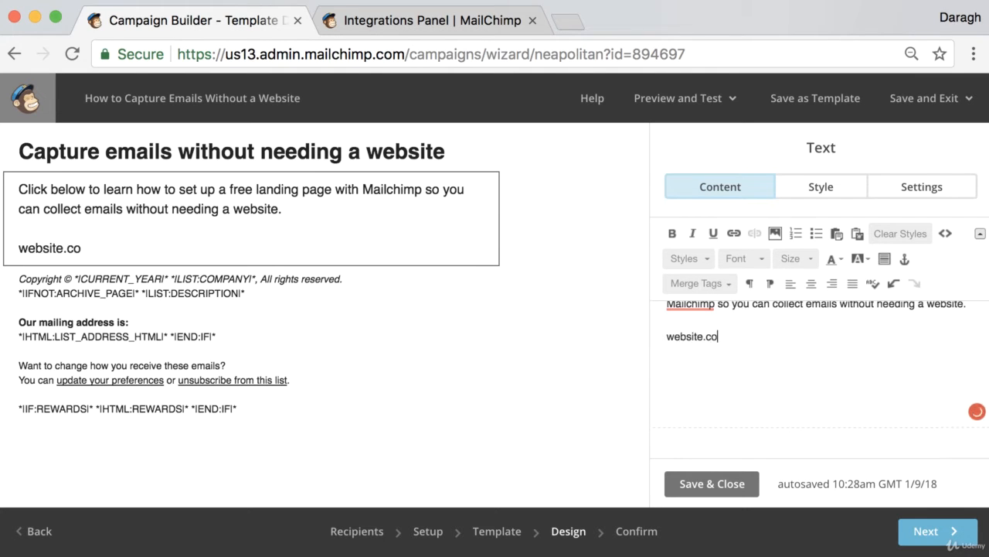
pyautogui.write('m/lnik')
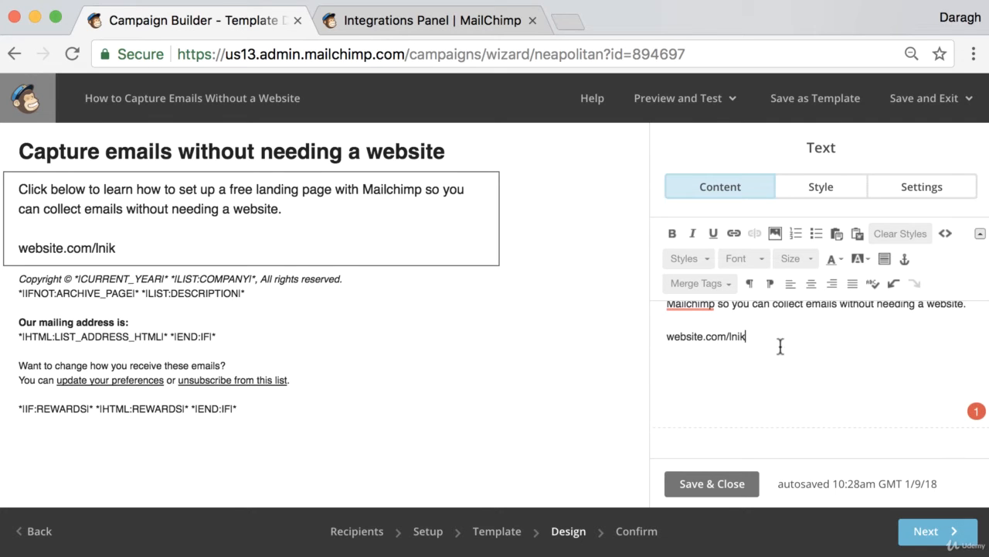
pyautogui.moveTo(747, 337)
pyautogui.mouseDown()
pyautogui.moveTo(706, 337)
pyautogui.moveTo(731, 338)
pyautogui.mouseUp()
pyautogui.click(756, 337)
pyautogui.press('BackSpace')
pyautogui.write('link')
# Link the "website.com/link" text to the web address website.com/link, and save and close the text block.
pyautogui.moveTo(747, 337); pyautogui.dragTo(649, 333)
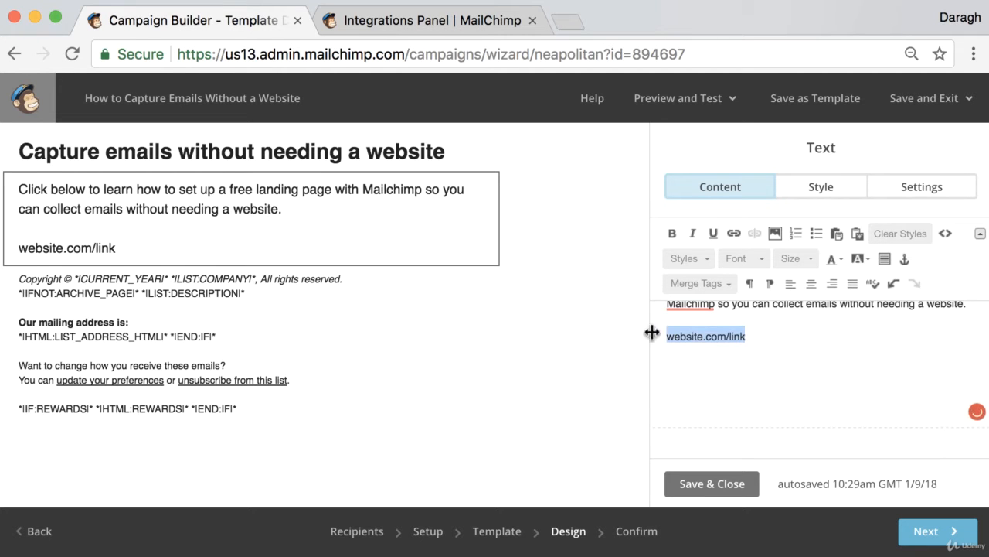
pyautogui.click(734, 233)
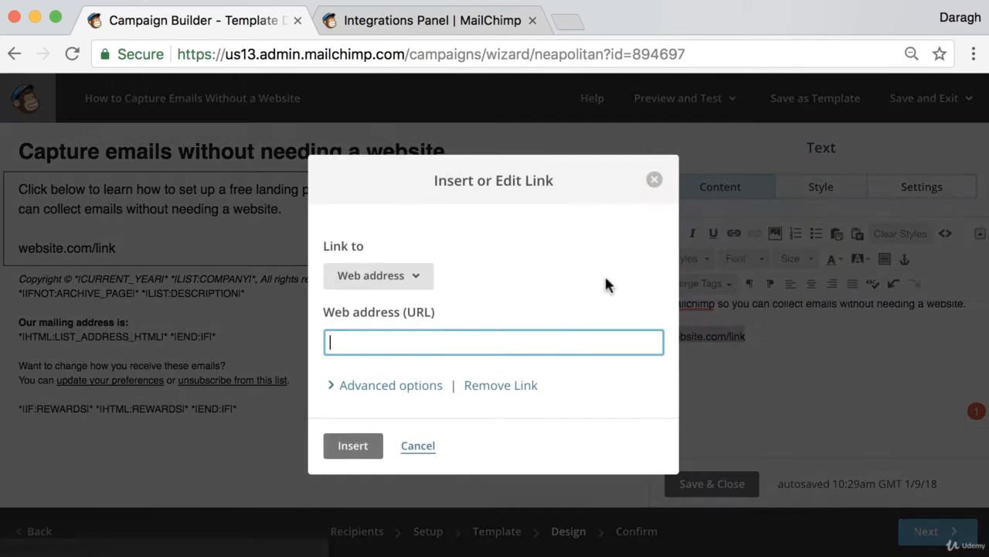
pyautogui.write('web')
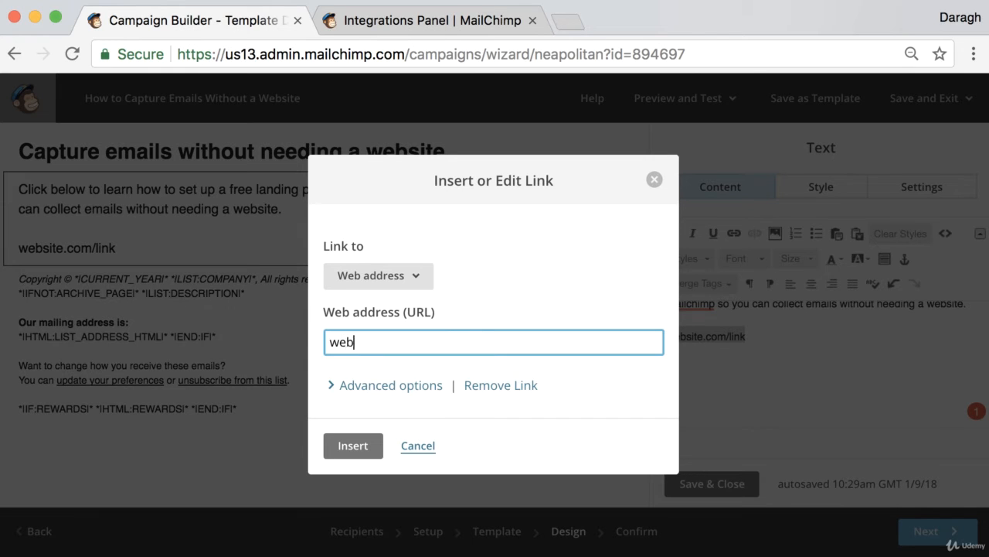
pyautogui.write('site.com/link')
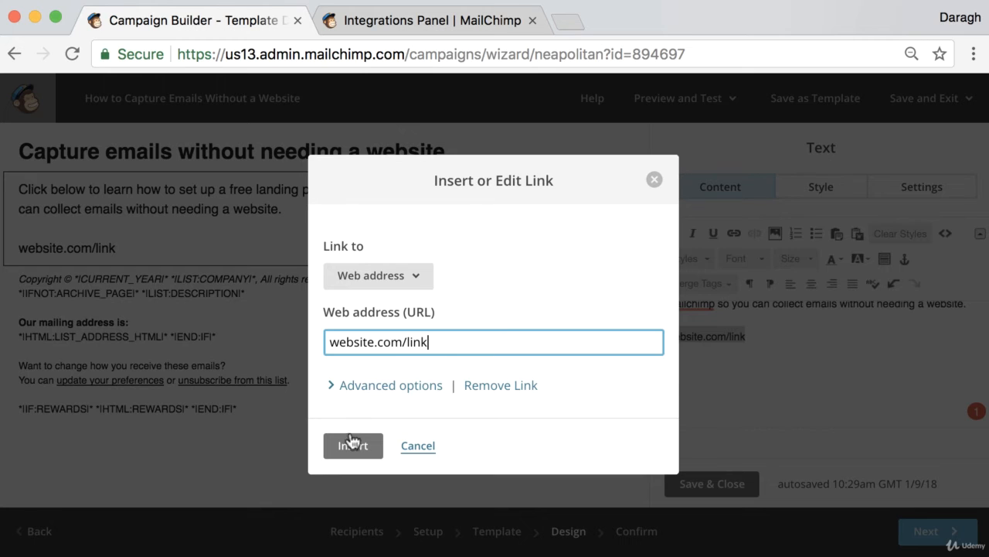
pyautogui.click(352, 444)
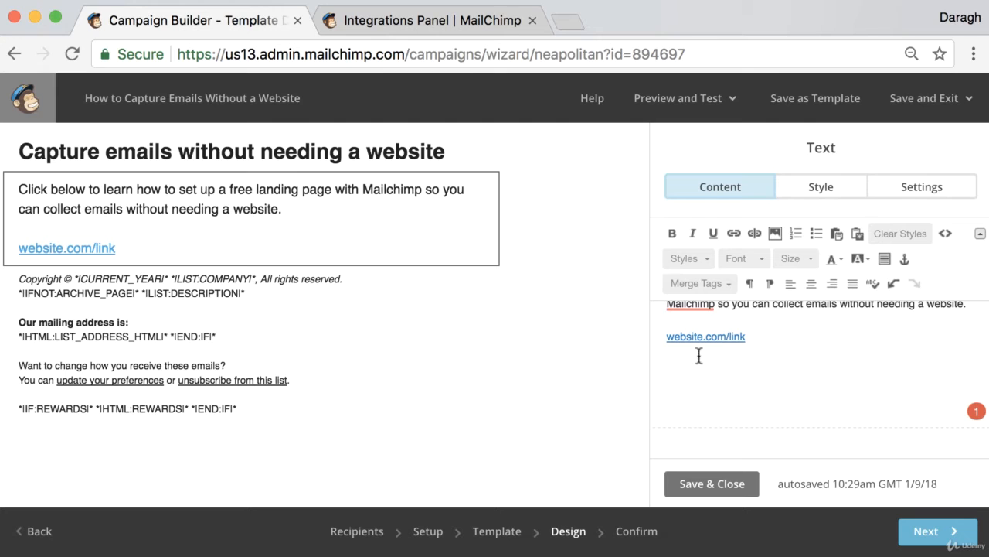
pyautogui.click(713, 483)
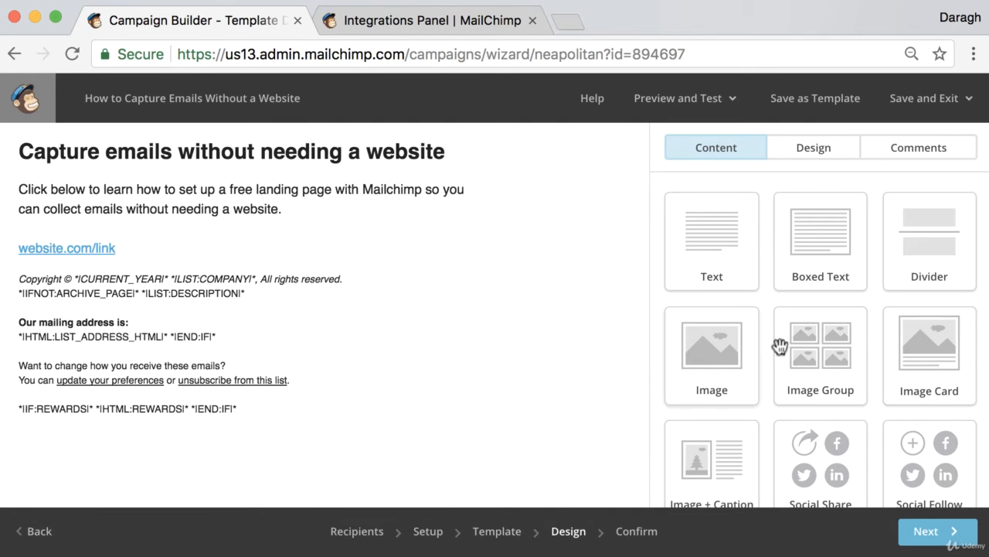
# Insert a Button content block into the email between the website link and the copyright footer.
pyautogui.scroll(-5, 819, 347)
pyautogui.scroll(-1, 820, 345)
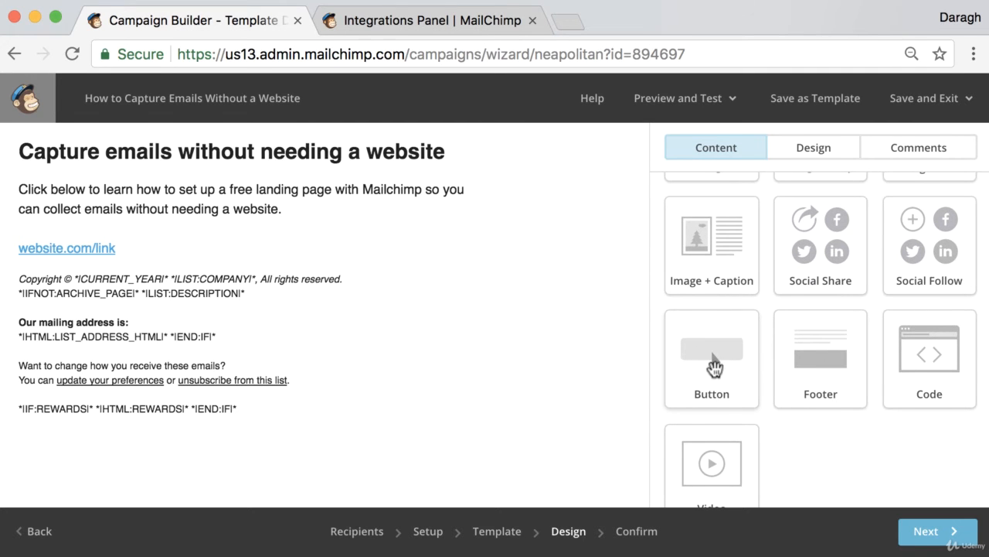
pyautogui.moveTo(690, 344); pyautogui.dragTo(301, 276)
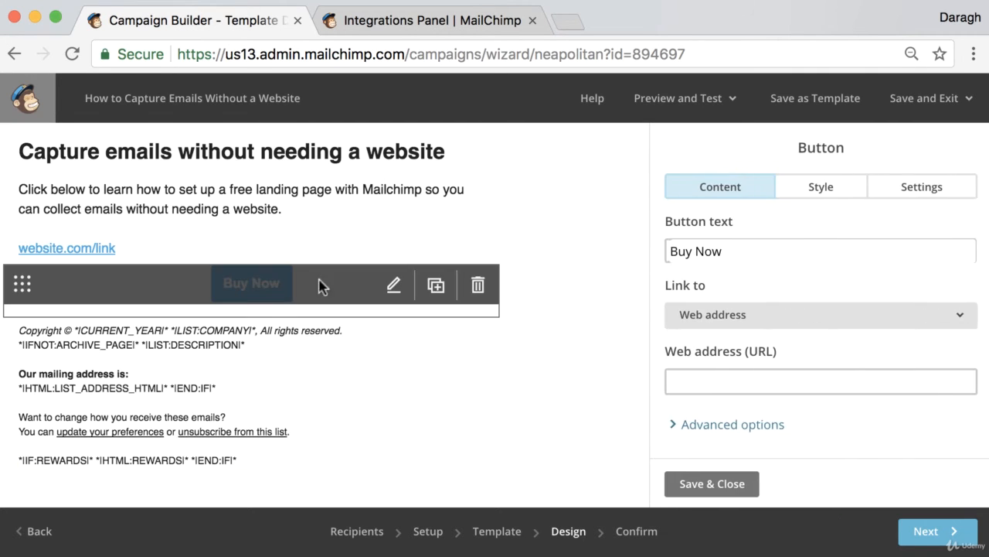
# Change the button's text to "Learn More".
pyautogui.moveTo(720, 252); pyautogui.dragTo(651, 250)
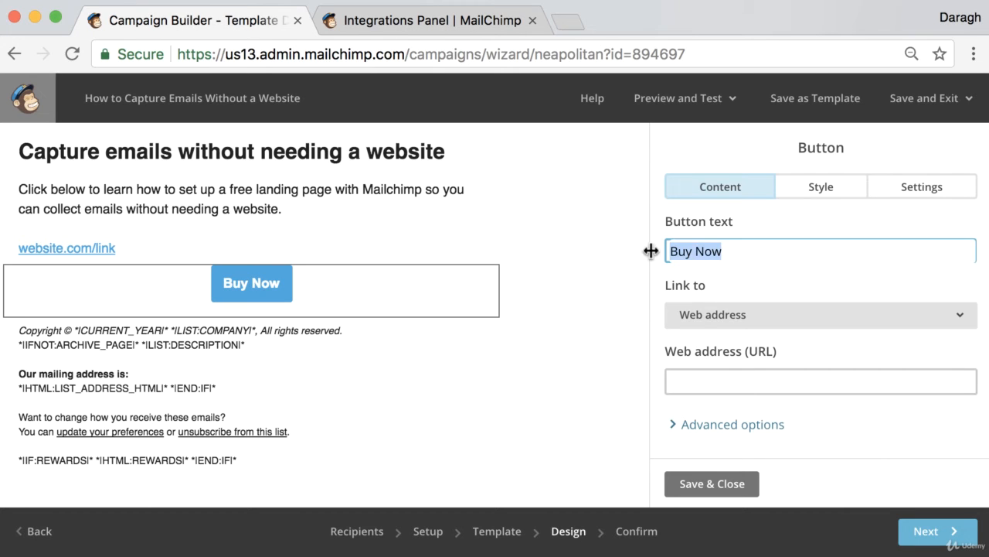
pyautogui.write('Learn ')
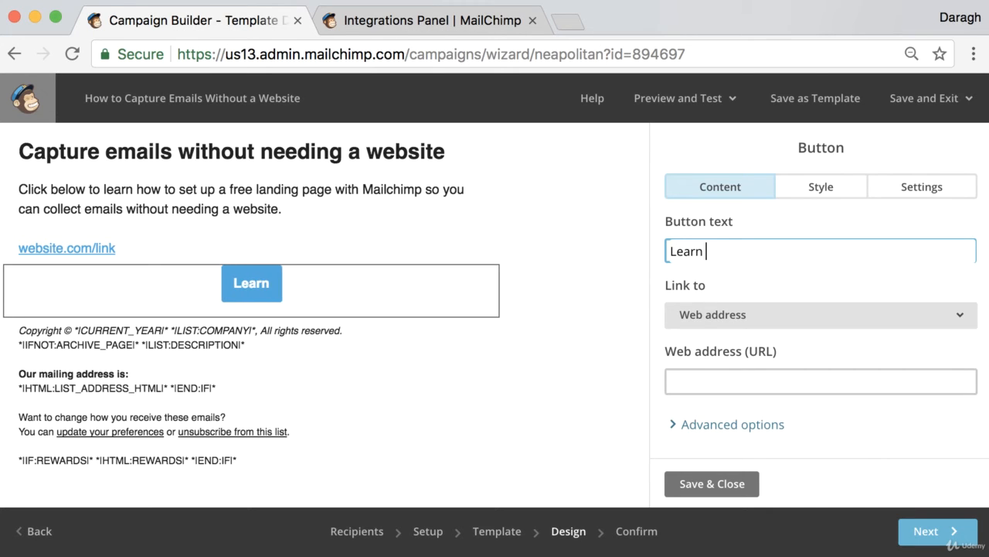
pyautogui.write('More')
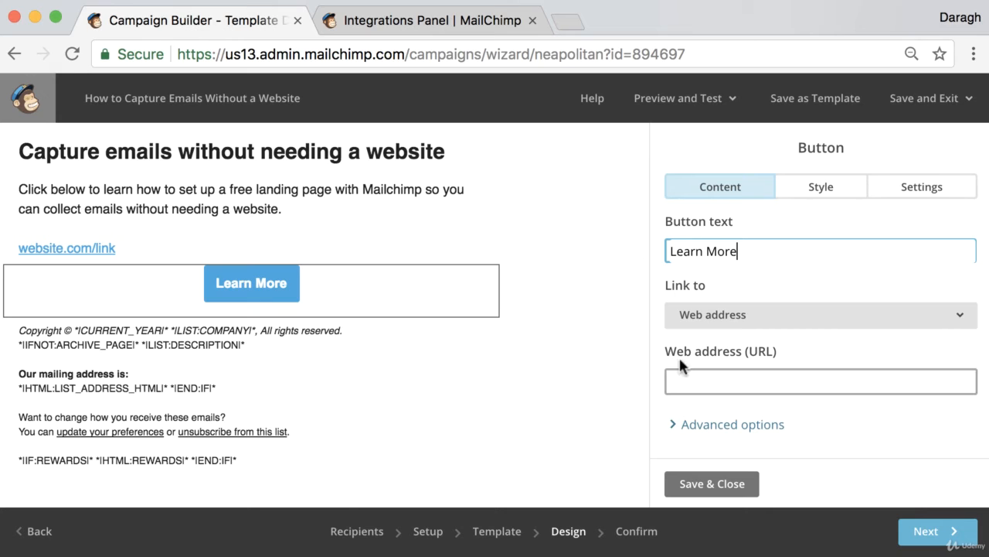
# Link the Learn More button to the web address website.com/link, and save and close the button block.
pyautogui.click(729, 381)
pyautogui.write('website')
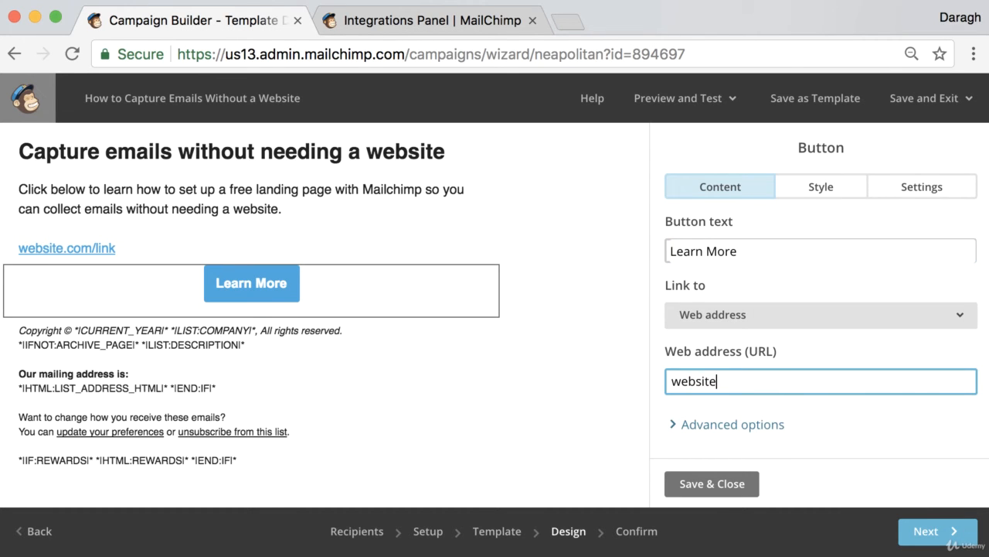
pyautogui.write('.c')
pyautogui.write('in')
pyautogui.write('om')
pyautogui.write('/lile')
pyautogui.press('BackSpace')
pyautogui.press('BackSpace')
pyautogui.write('nk')
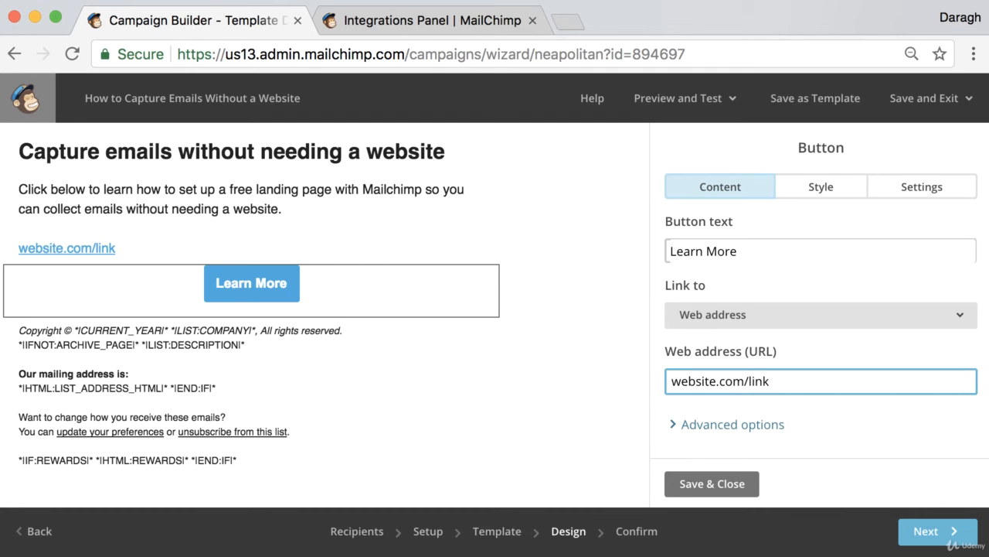
pyautogui.click(705, 486)
# Delete the website.com/link line from the body text block, and save and close the block.
pyautogui.click(279, 234)
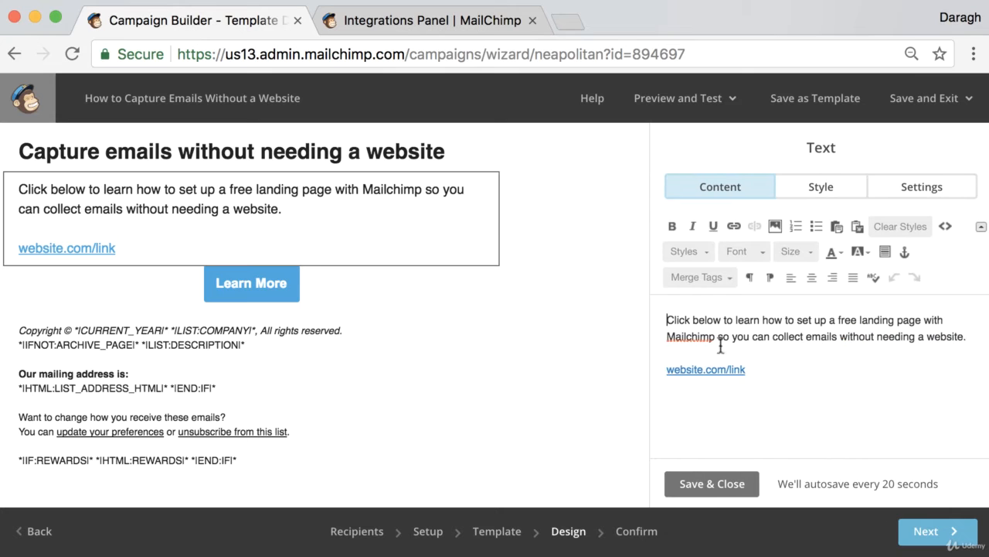
pyautogui.moveTo(746, 369); pyautogui.dragTo(651, 367)
pyautogui.press('BackSpace')
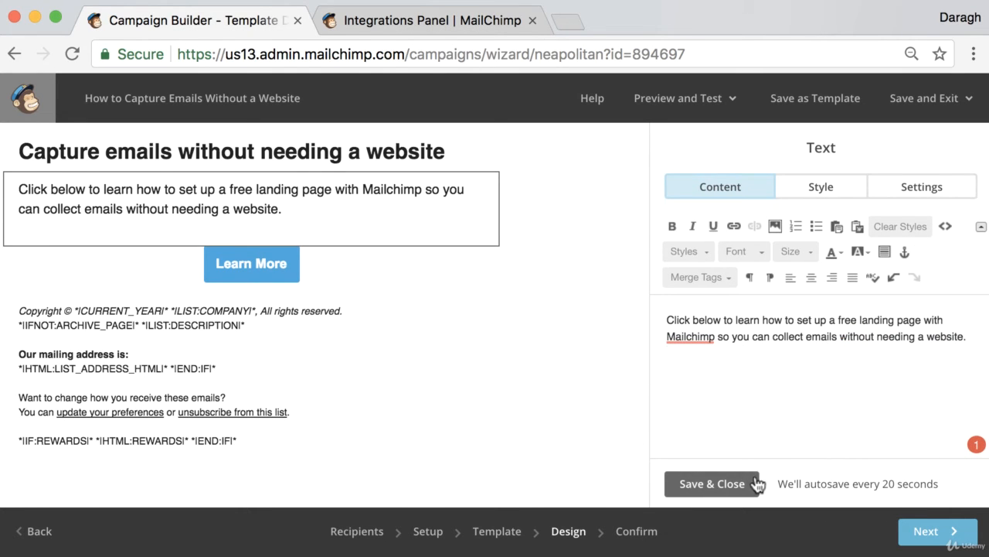
pyautogui.click(711, 485)
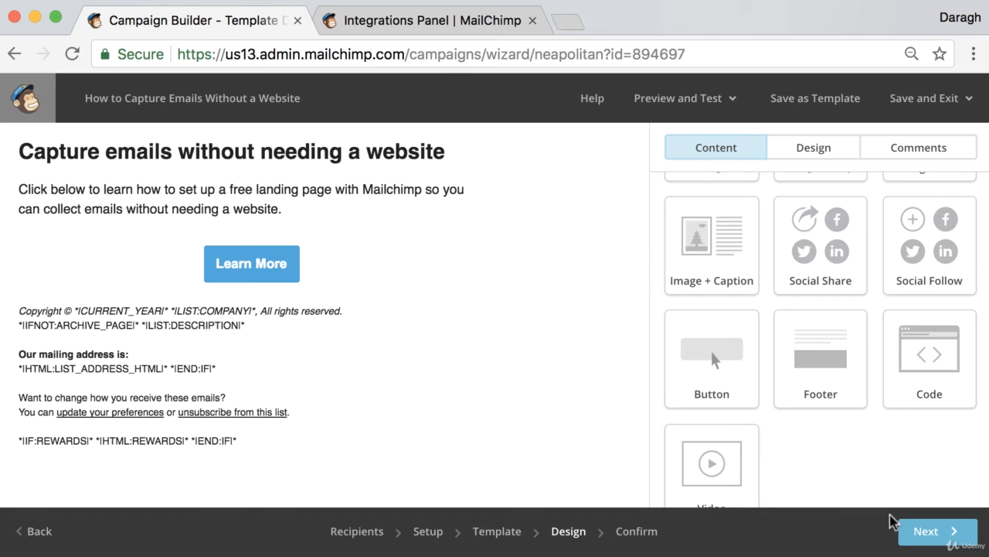
# Proceed to the campaign's Confirm stage to review its pre-delivery checklist, and close the Integrations Panel page.
pyautogui.click(919, 535)
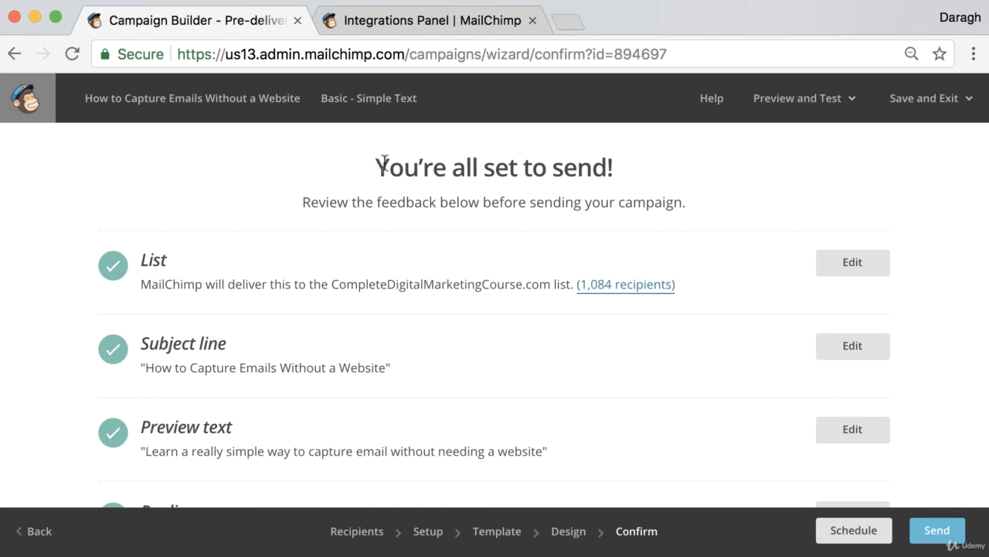
pyautogui.moveTo(377, 164); pyautogui.dragTo(660, 169)
pyautogui.scroll(-3, 337, 291)
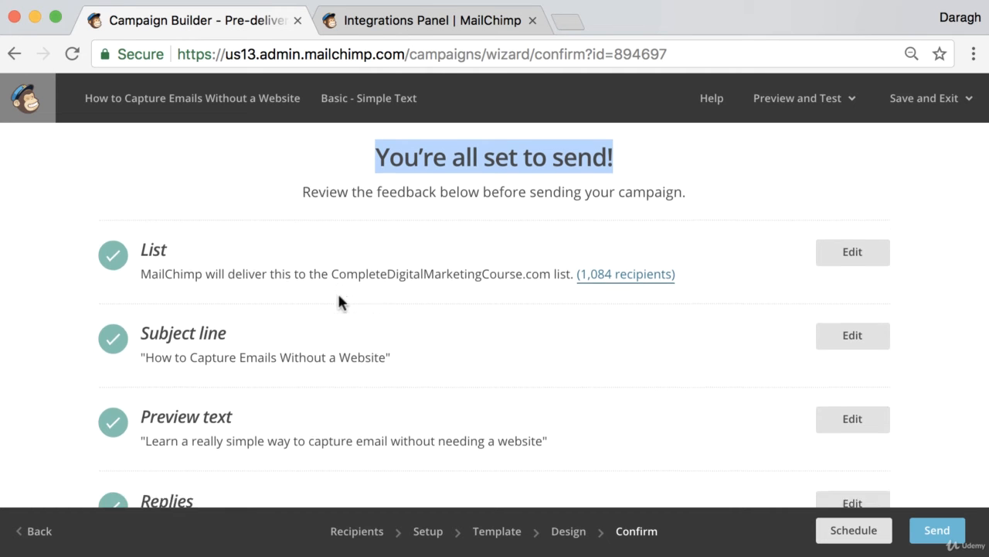
pyautogui.scroll(3, 338, 295)
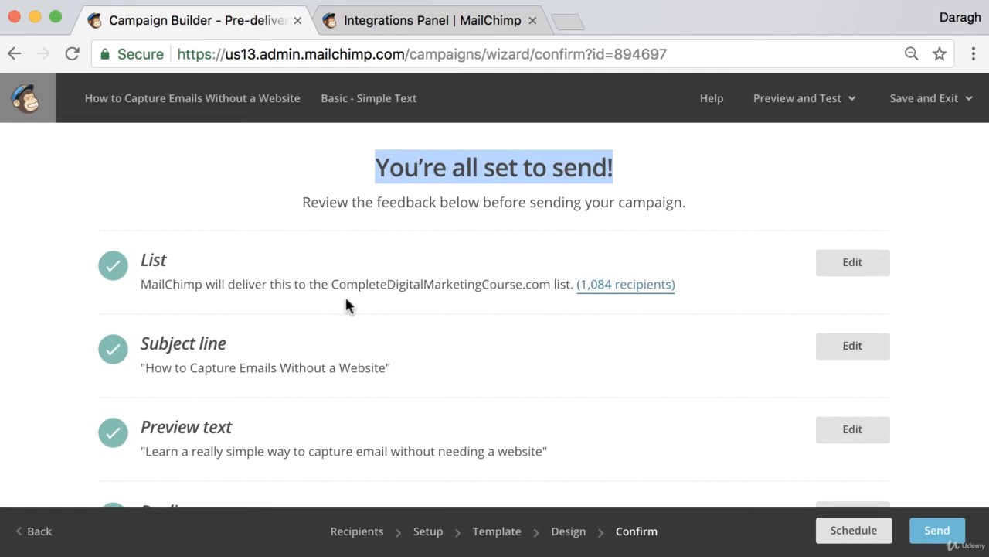
pyautogui.click(532, 21)
pyautogui.click(778, 171)
pyautogui.scroll(-1, 778, 177)
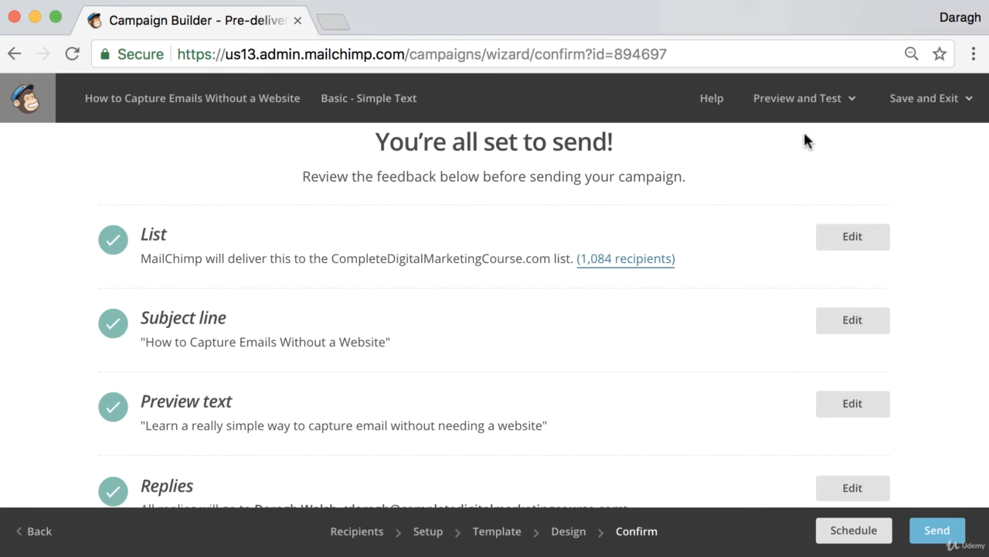
# Send a test email of the campaign to the prefilled e-mail address and dismiss the confirmation.
pyautogui.click(834, 105)
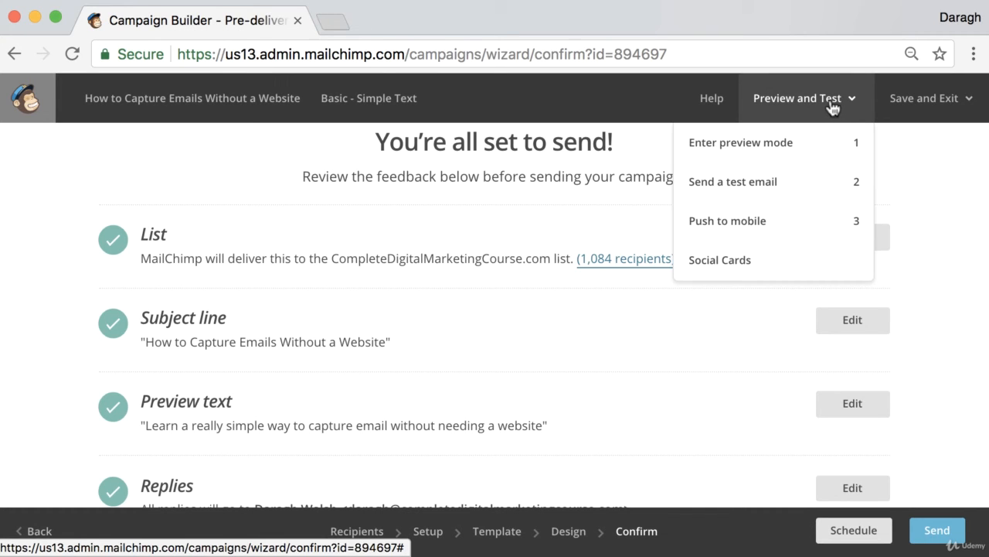
pyautogui.click(779, 185)
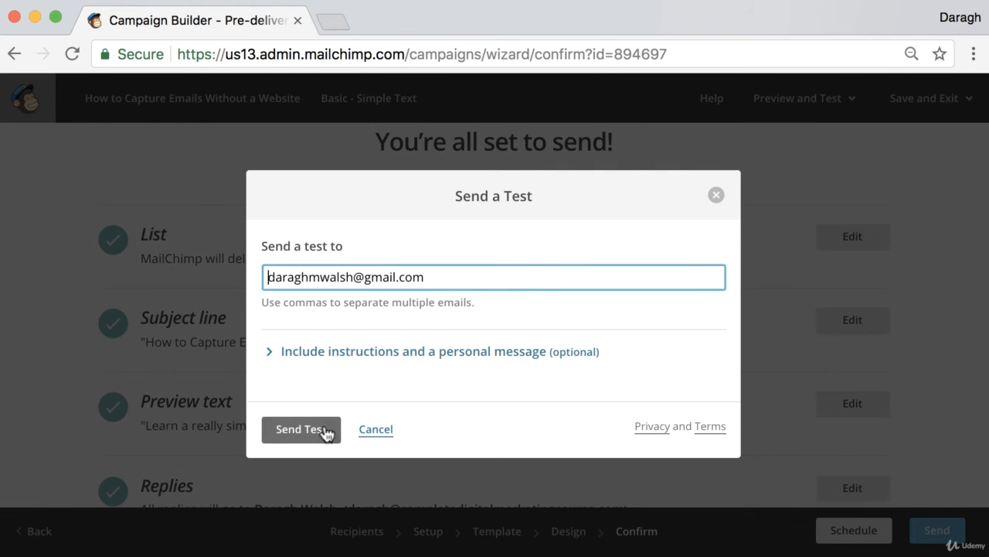
pyautogui.click(299, 432)
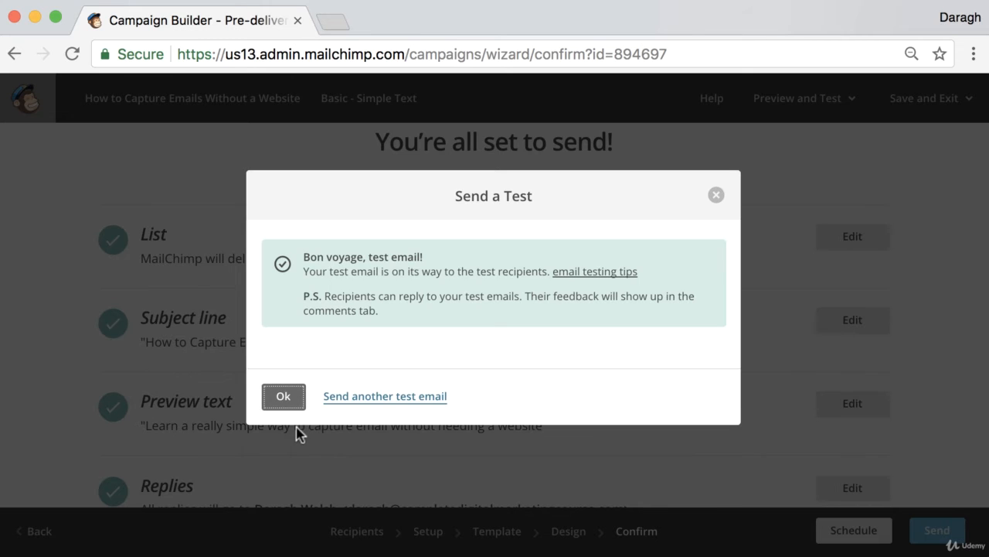
pyautogui.click(286, 402)
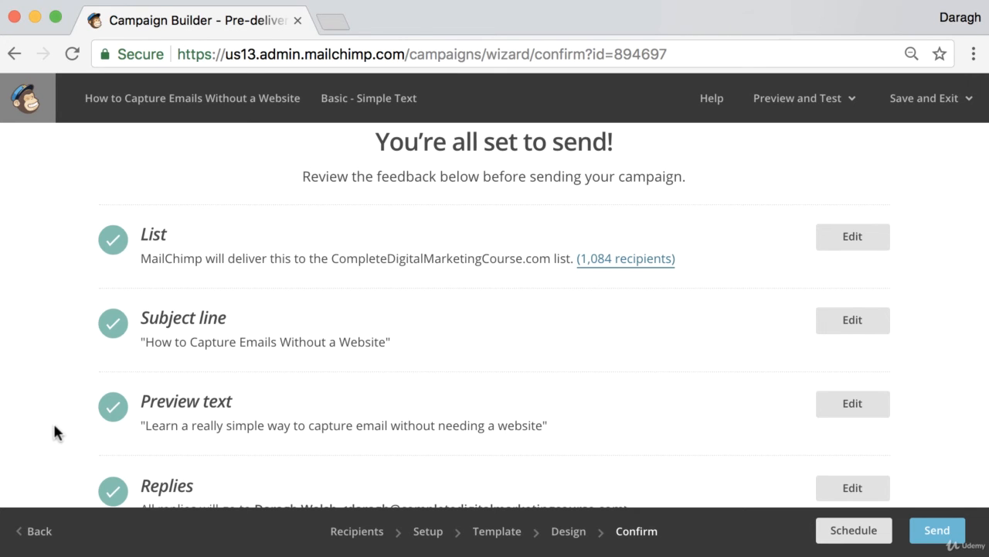
# Open gmail.com in a new browser tab, show the SaneLater mail and reload it to look for the test email.
pyautogui.click(333, 21)
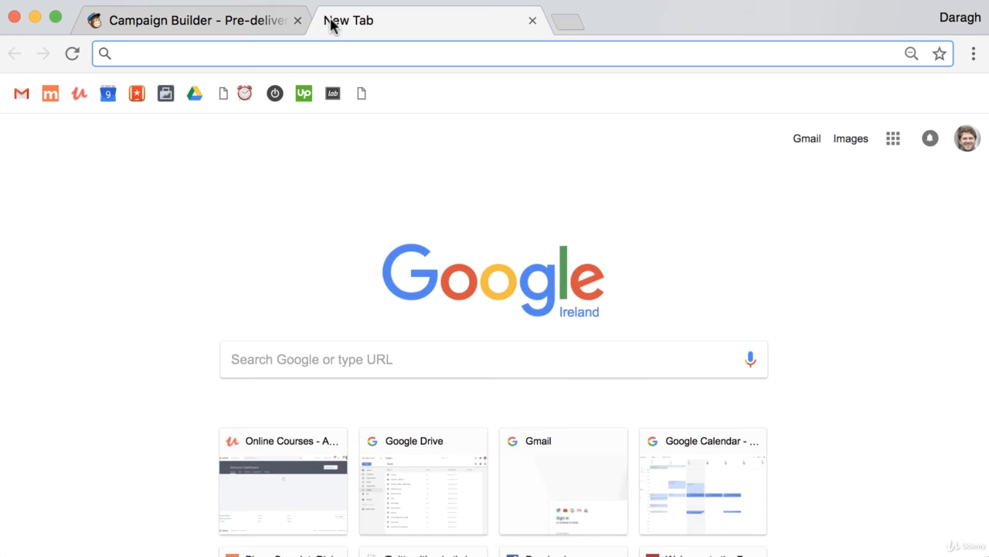
pyautogui.write('gmail.com')
pyautogui.press('Return')
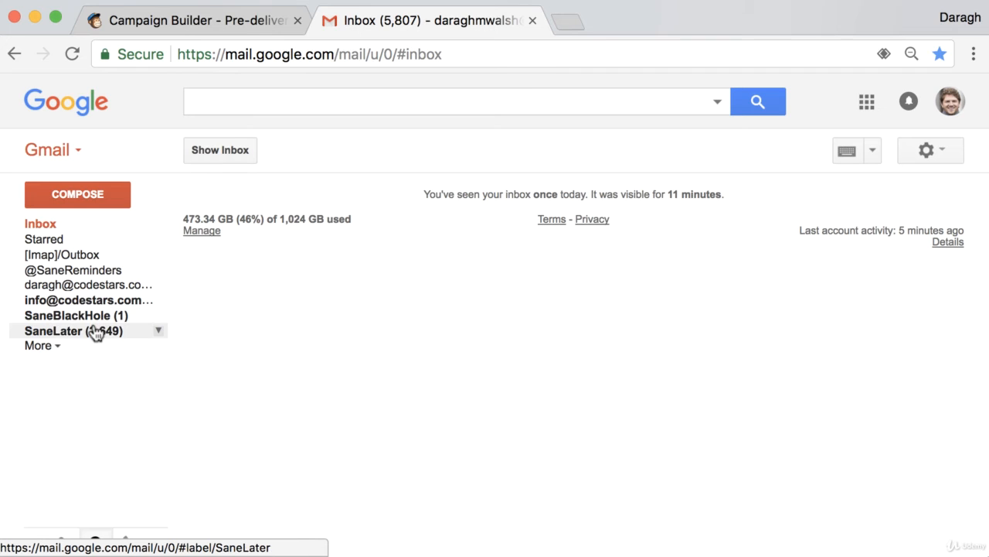
pyautogui.click(95, 330)
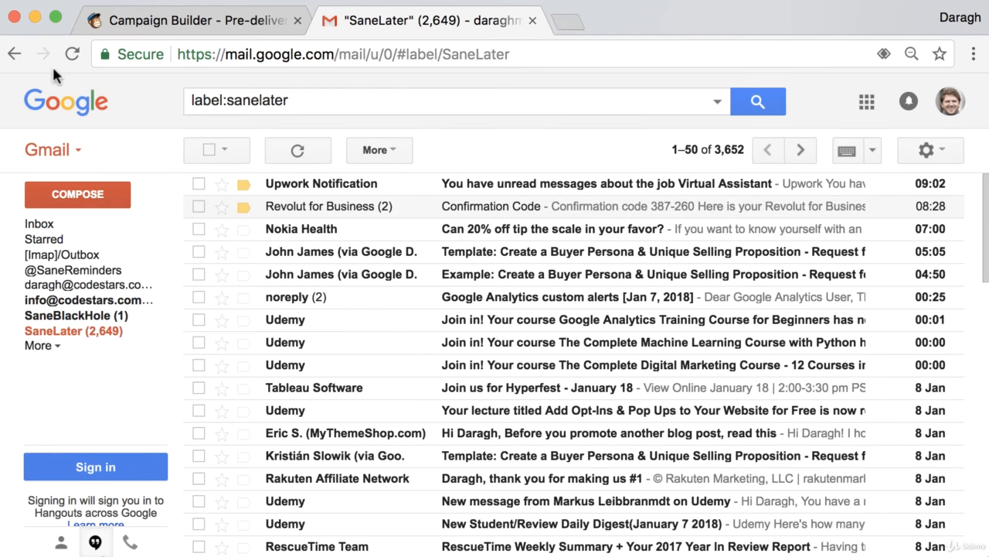
pyautogui.click(71, 54)
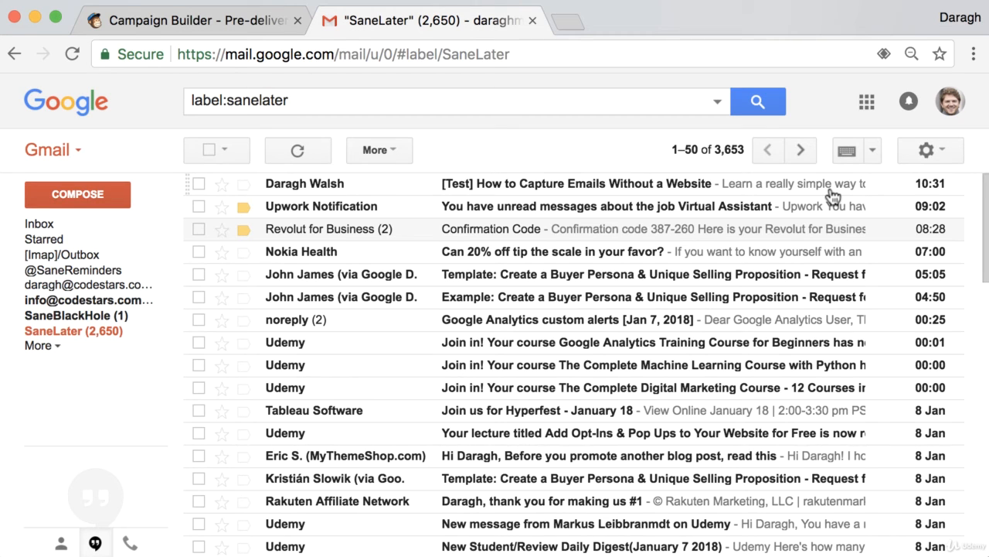
# Open the "[Test] How to Capture Emails Without a Website" email, check its layout and test the Learn More button's link.
pyautogui.click(552, 192)
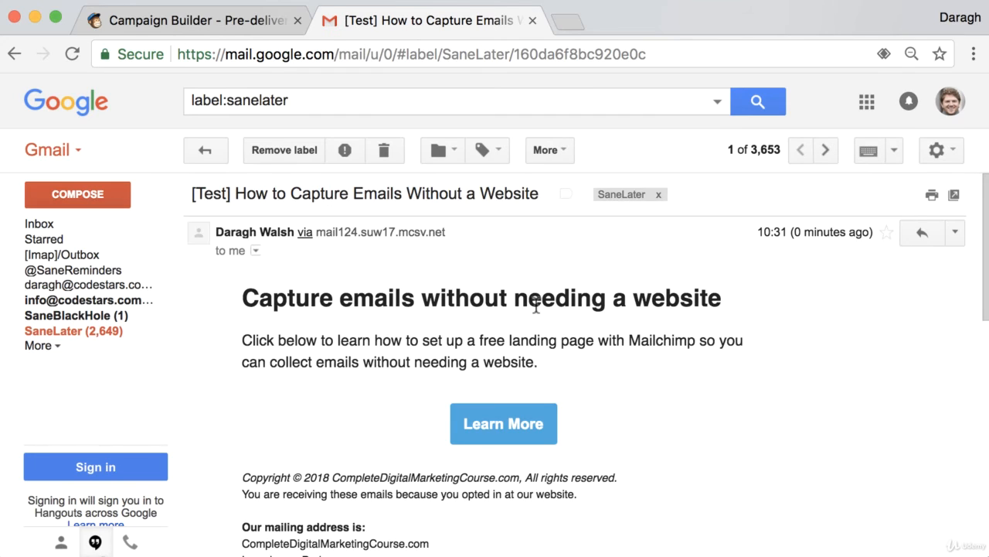
pyautogui.scroll(-5, 537, 306)
pyautogui.scroll(2, 595, 307)
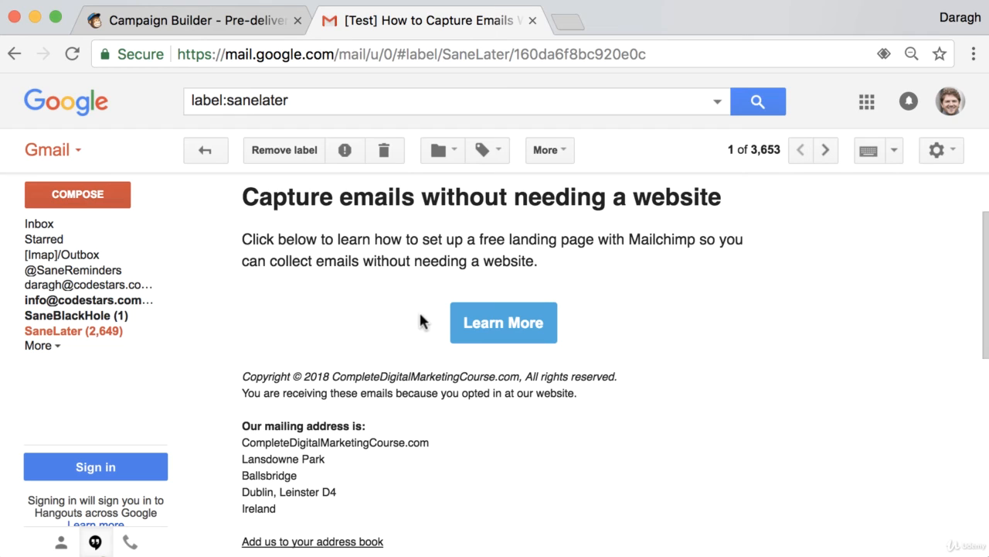
pyautogui.click(507, 329)
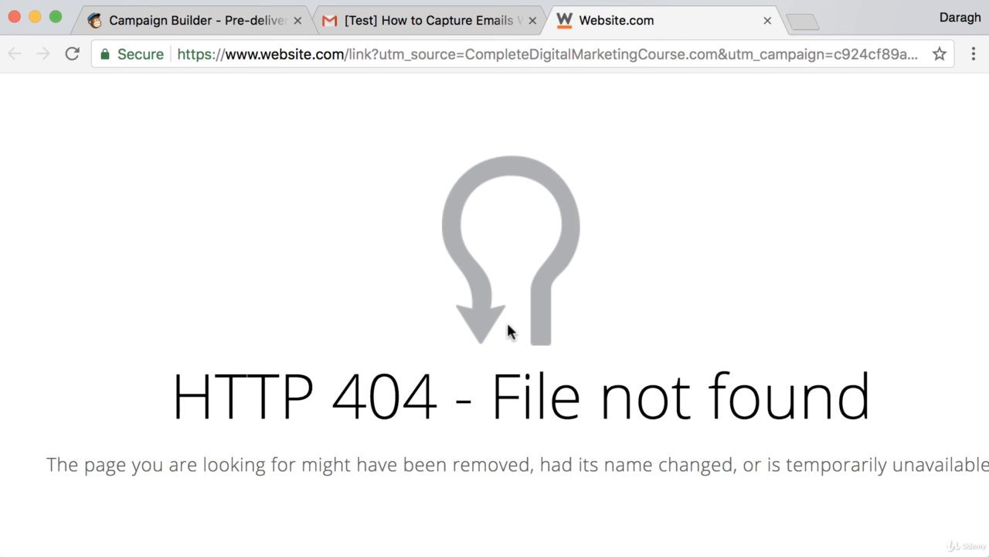
pyautogui.click(466, 24)
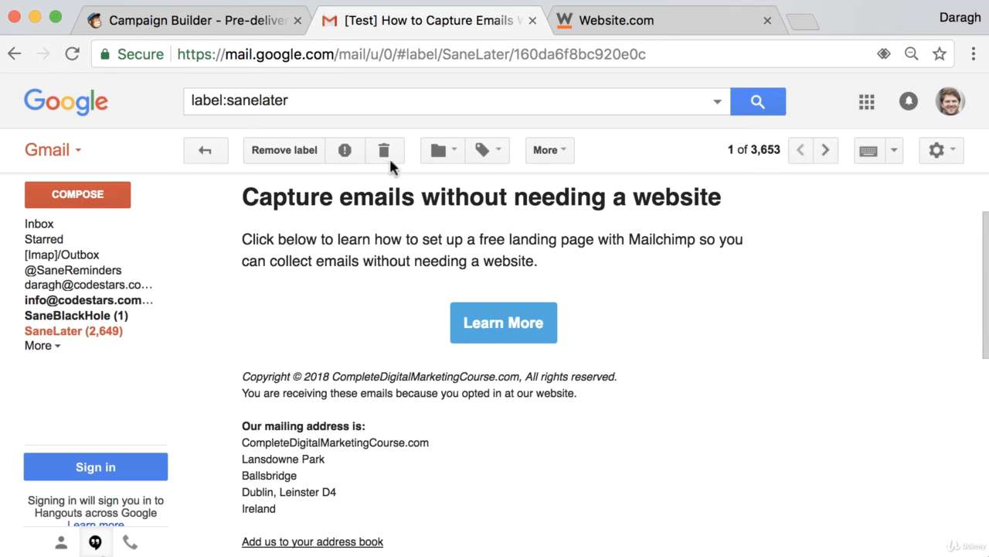
# Return to the MailChimp campaign, bring up the final send confirmation and close it without sending.
pyautogui.click(252, 23)
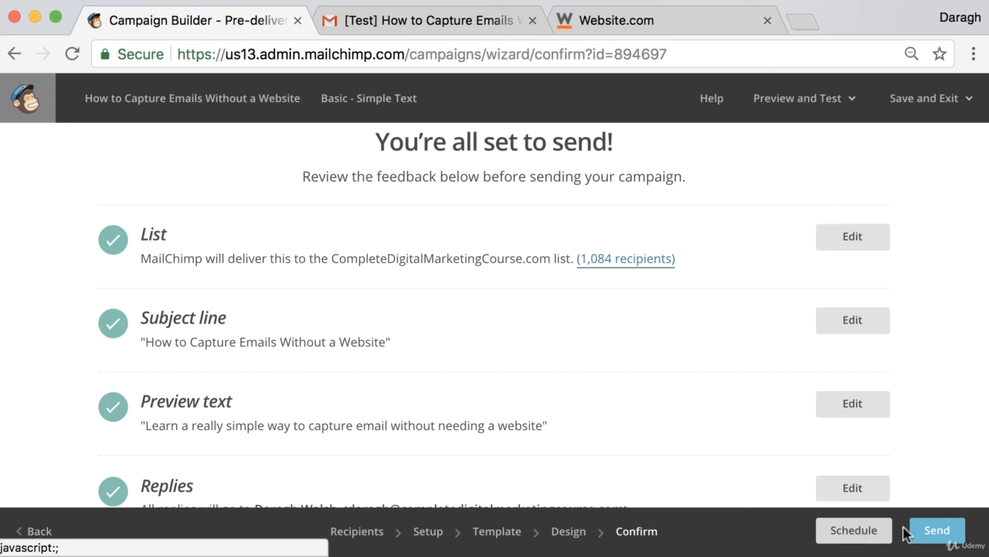
pyautogui.click(937, 531)
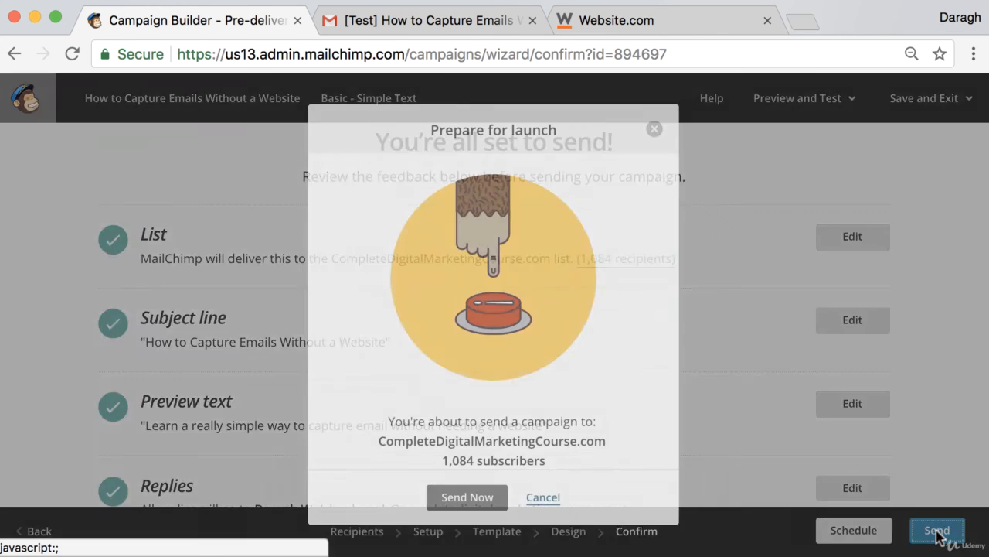
pyautogui.click(655, 131)
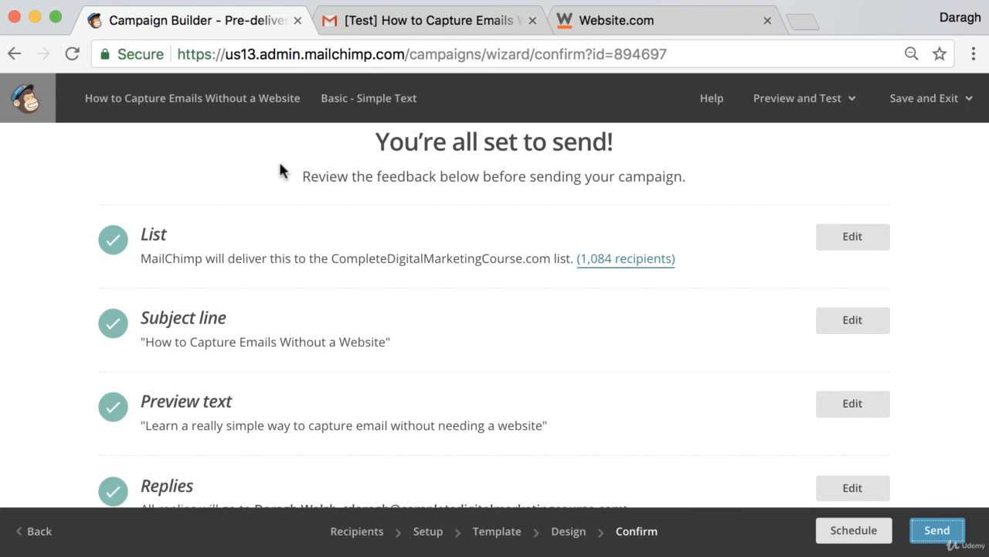
pyautogui.click(830, 103)
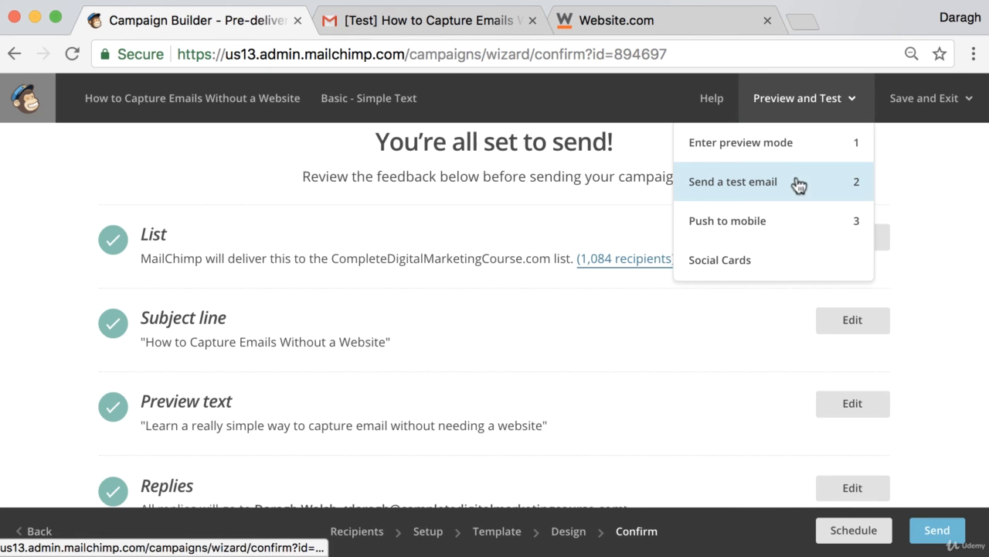
pyautogui.click(926, 176)
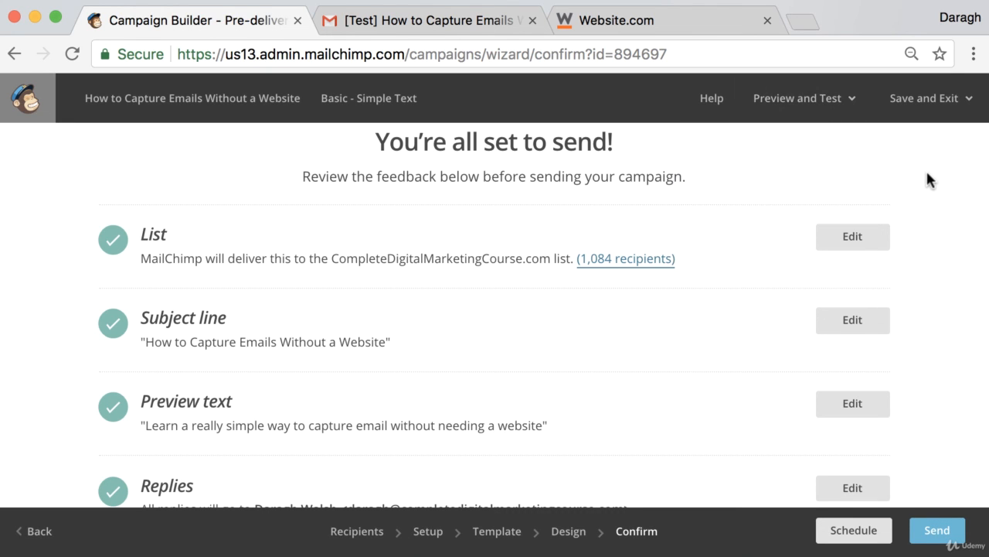